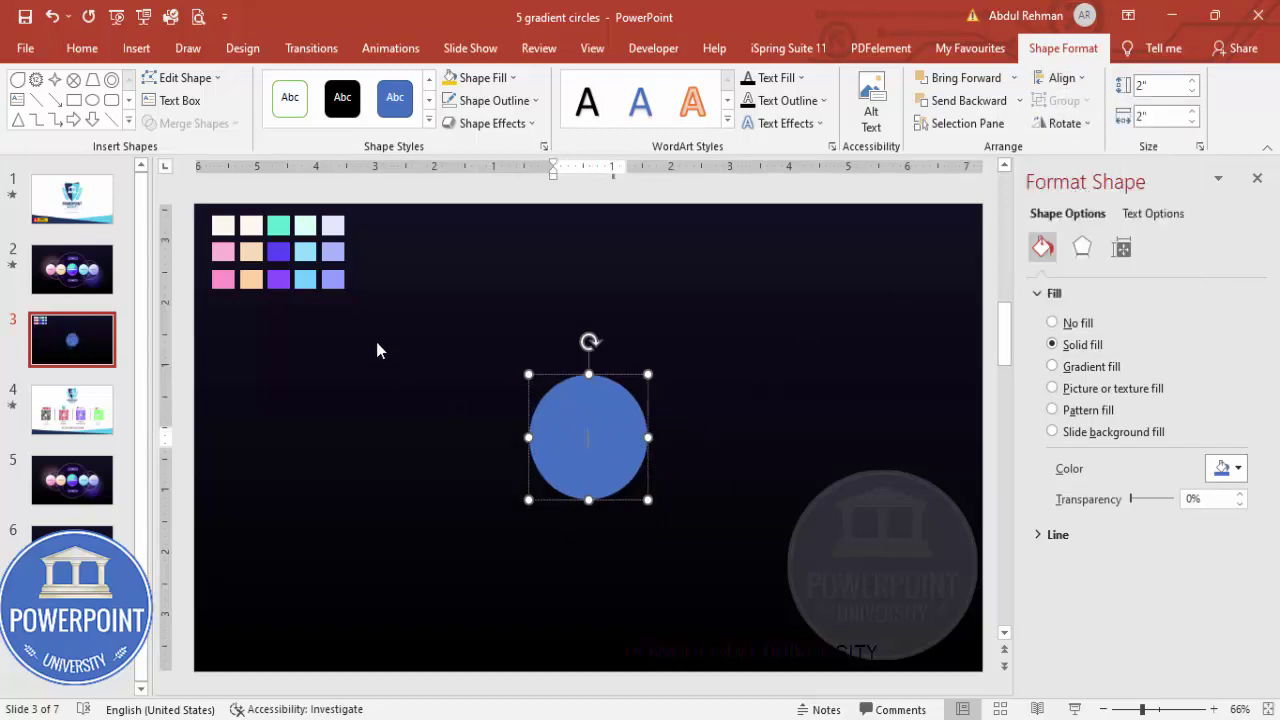
Give the circle a bottom-up gradient fill with an added stop and a purple first stop from the swatch.
left_click(1103, 361)
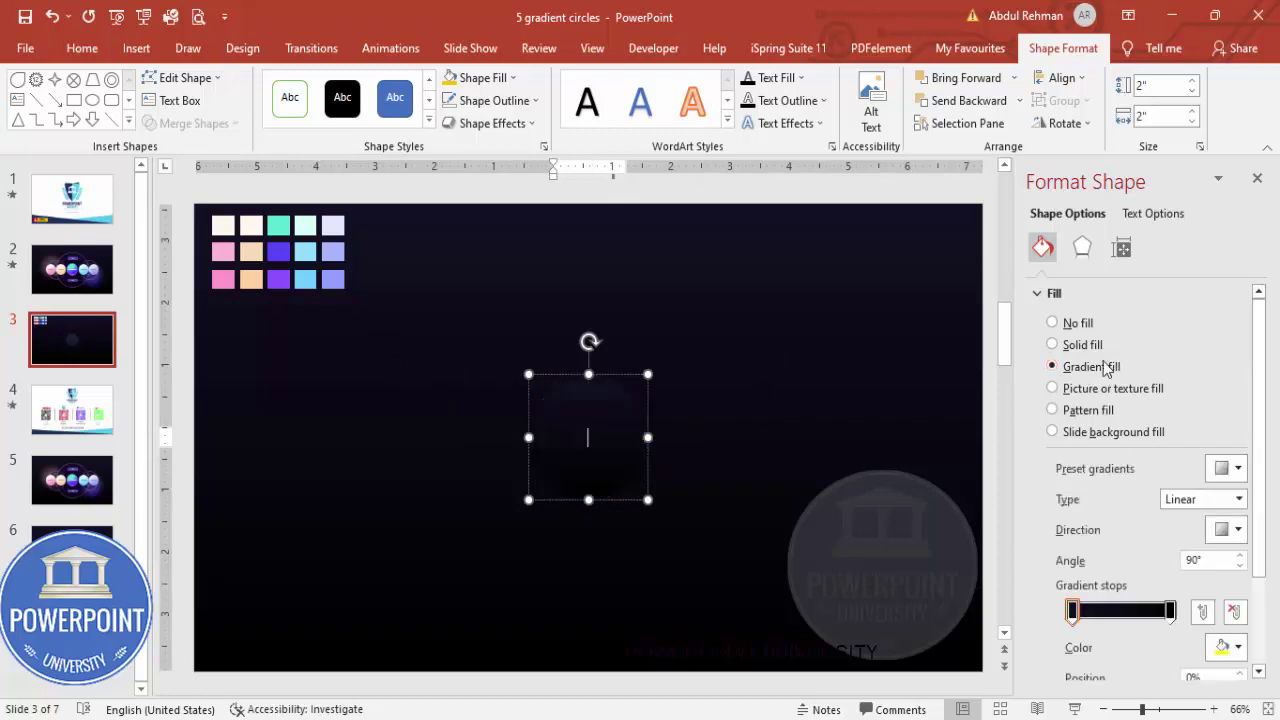
left_click(1119, 610)
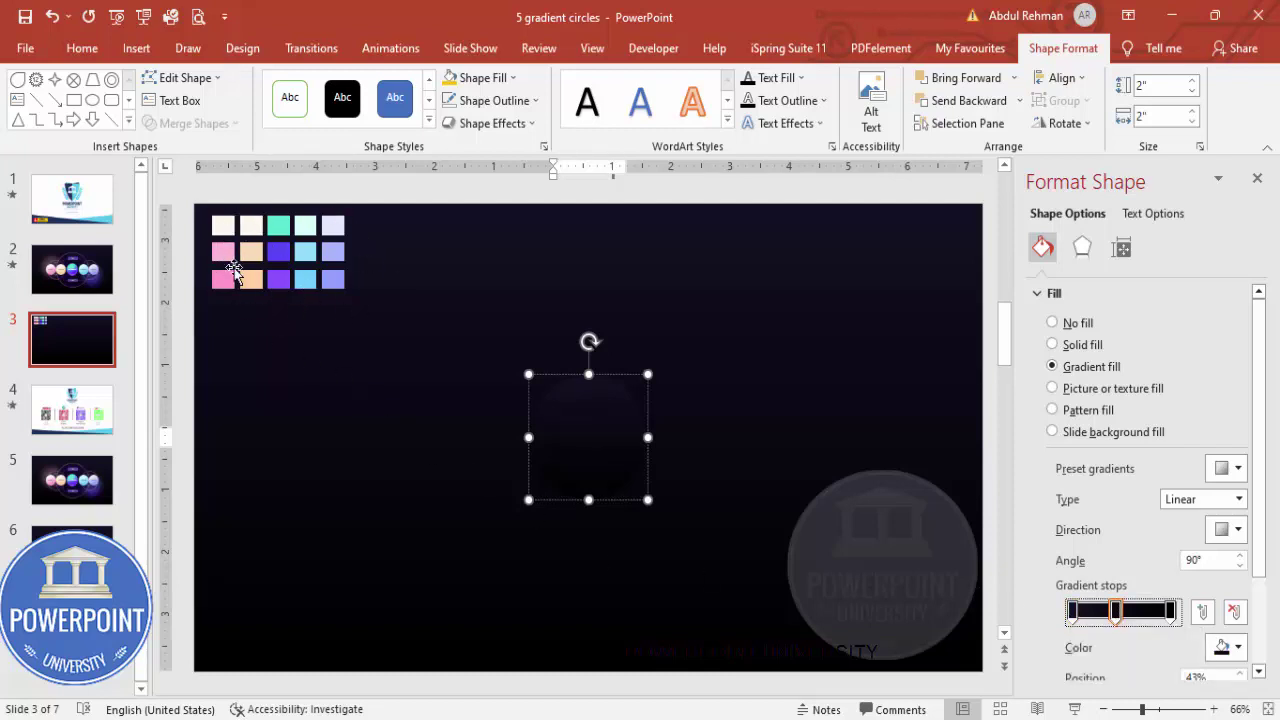
left_click(1074, 611)
left_click(1225, 647)
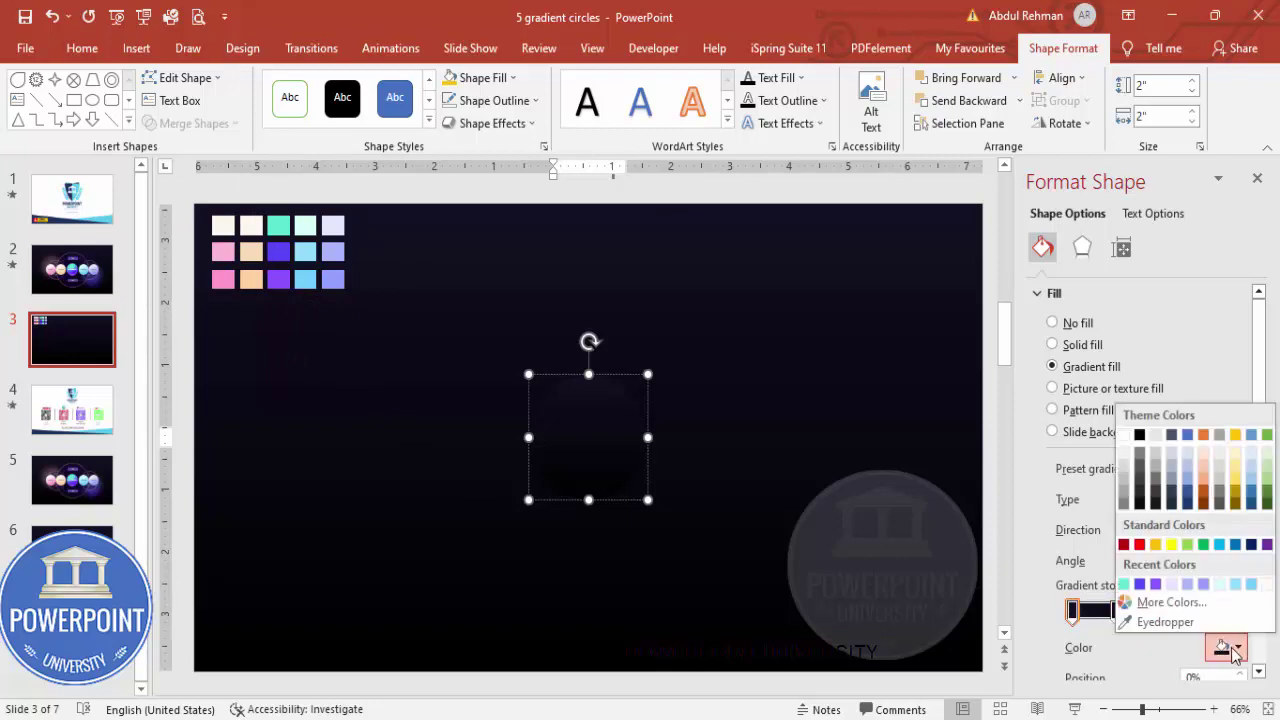
left_click(1158, 626)
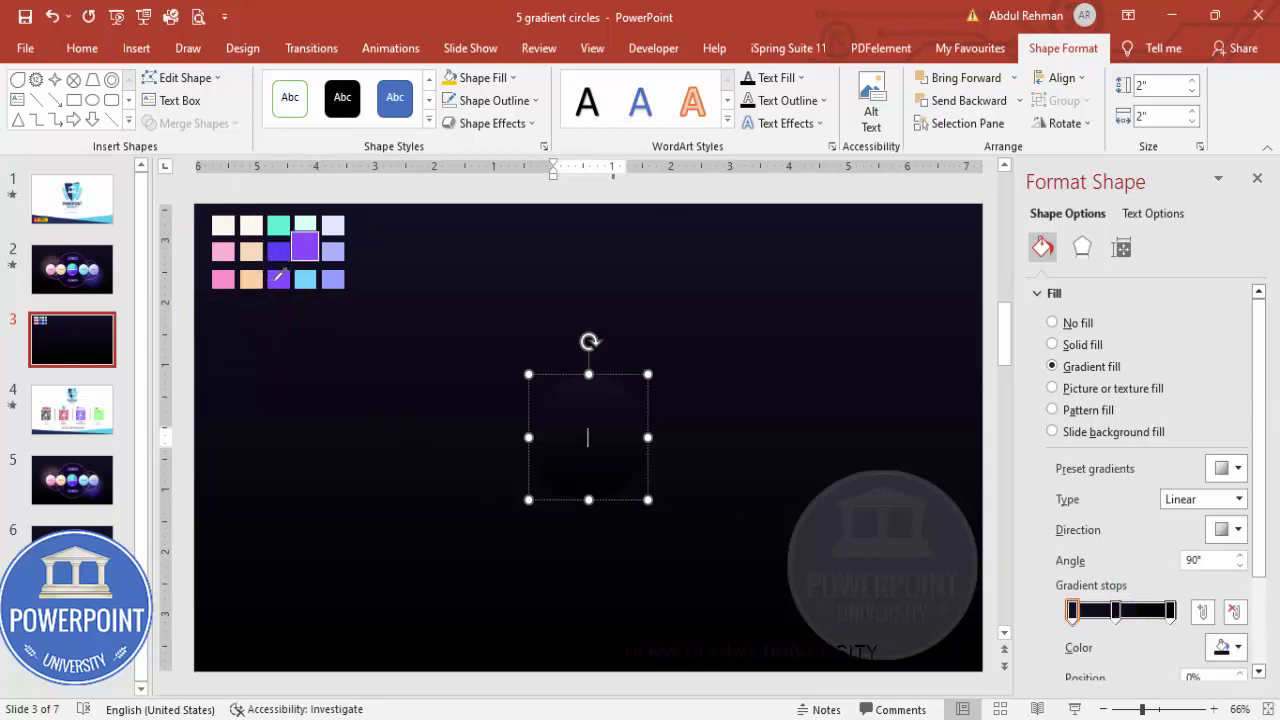
left_click(275, 283)
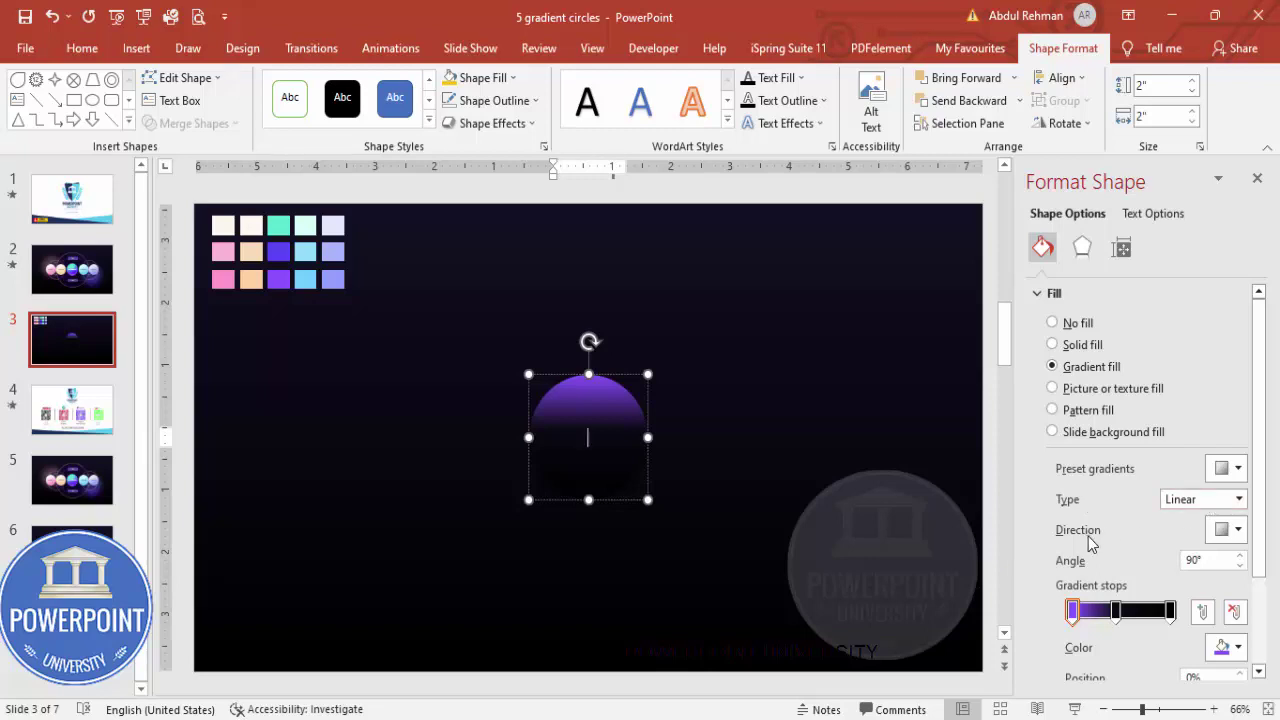
left_click(1226, 530)
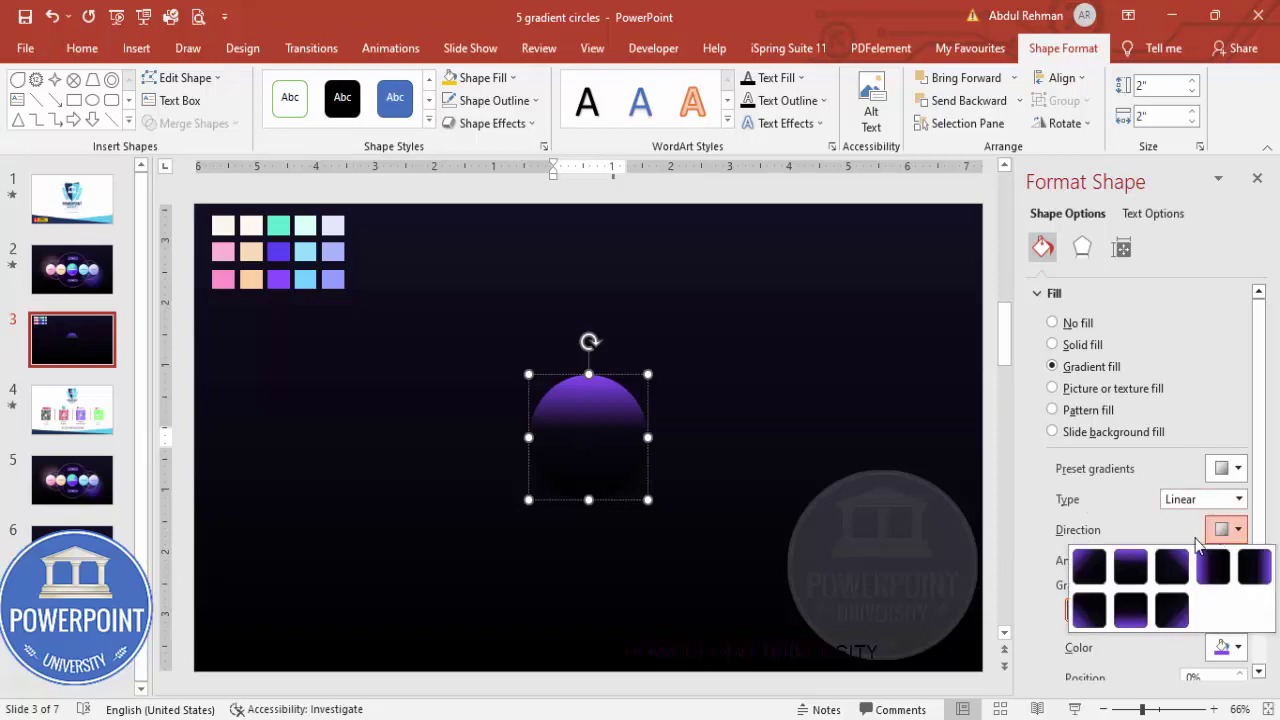
left_click(1131, 611)
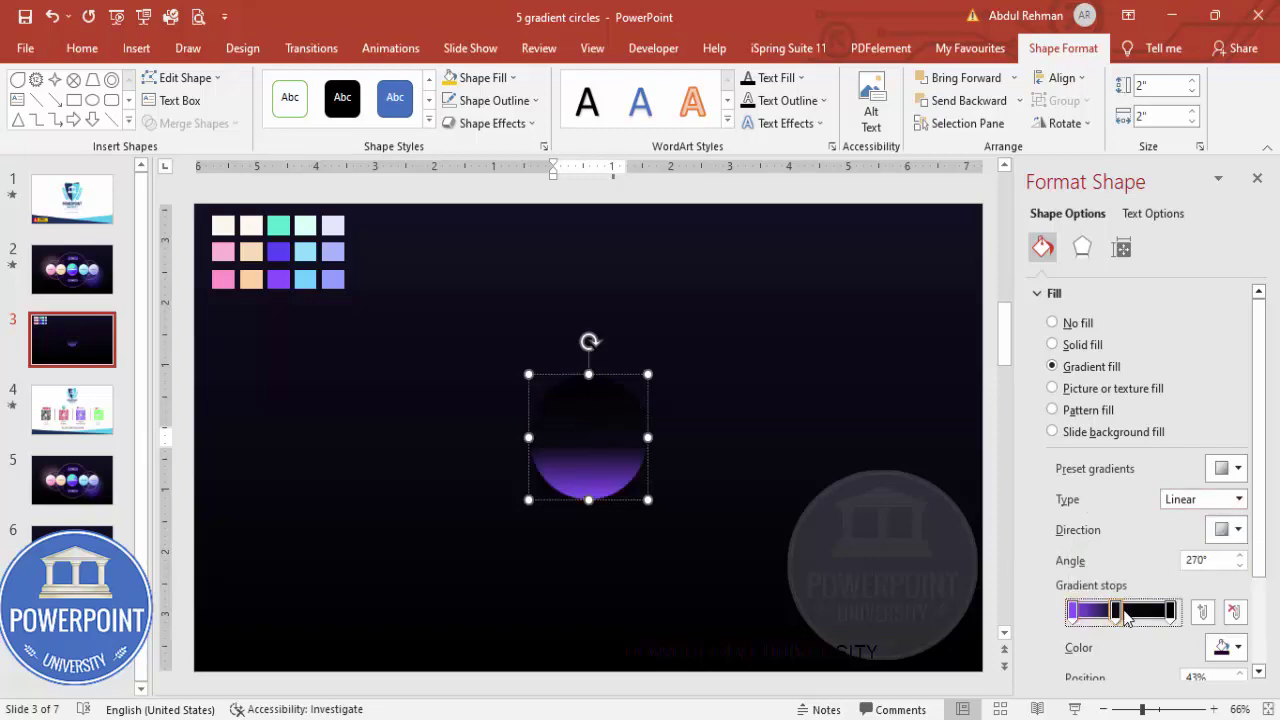
Eyedrop bright purple into the middle stop and teal into the top stop, and move the middle stop to 50%.
left_click(1117, 612)
left_click(1226, 647)
left_click(1165, 618)
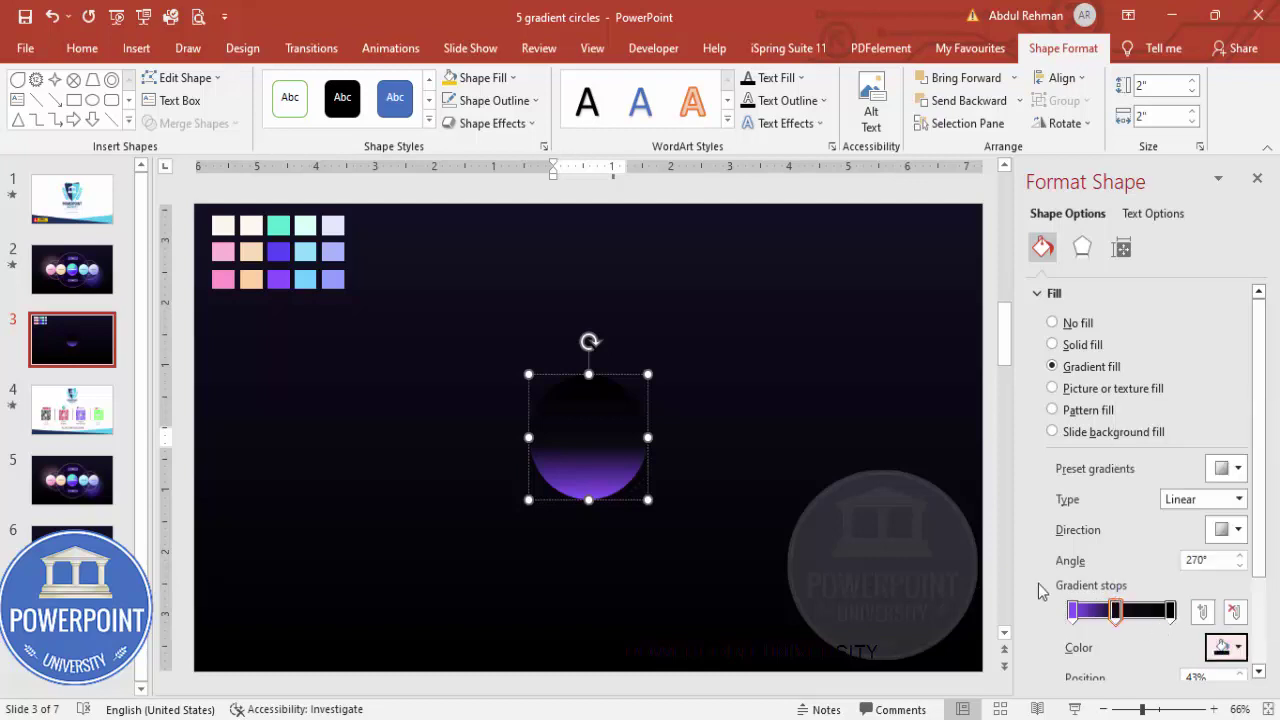
left_click(281, 252)
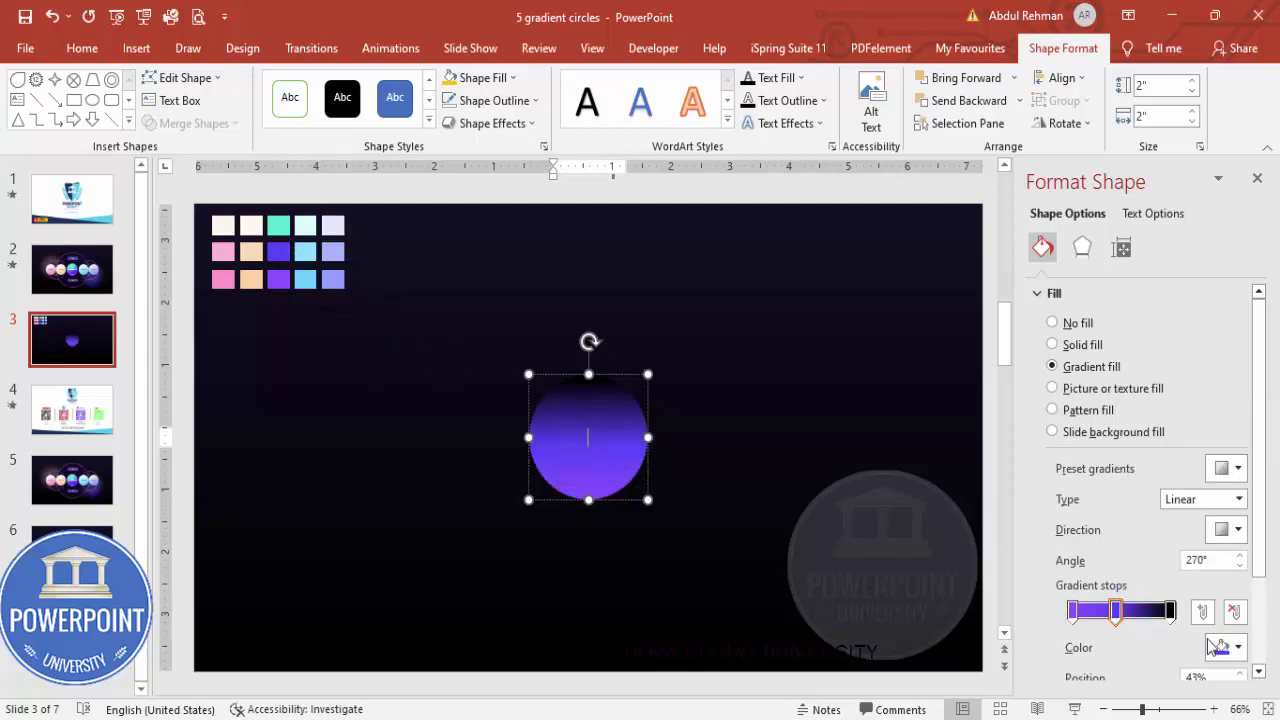
left_click(1171, 612)
left_click(1226, 647)
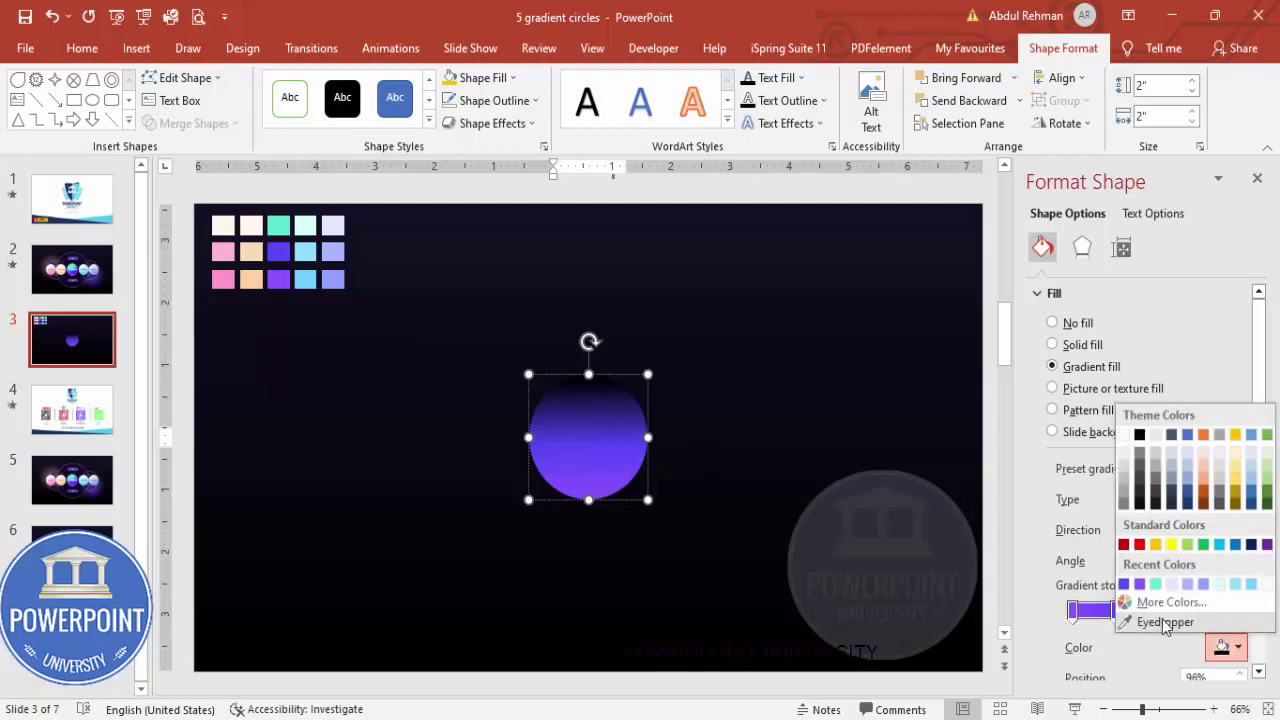
left_click(1165, 617)
left_click(280, 222)
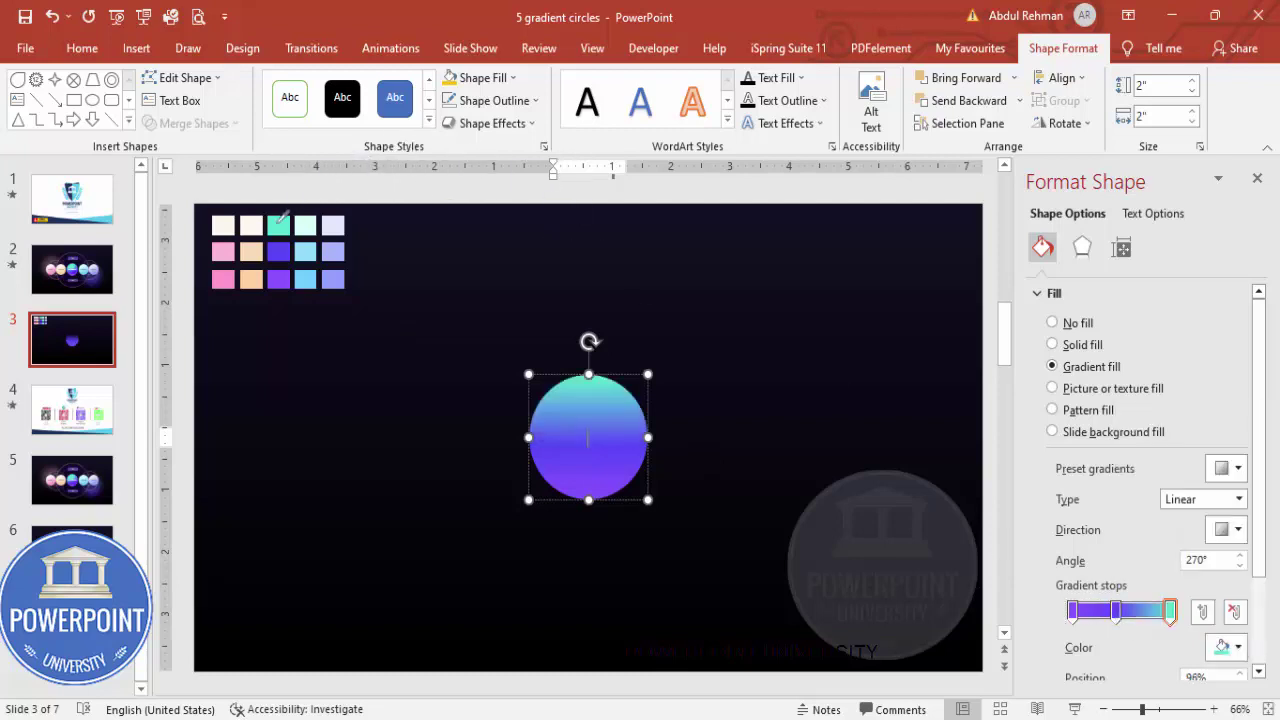
left_click_drag(1117, 612, 1146, 614)
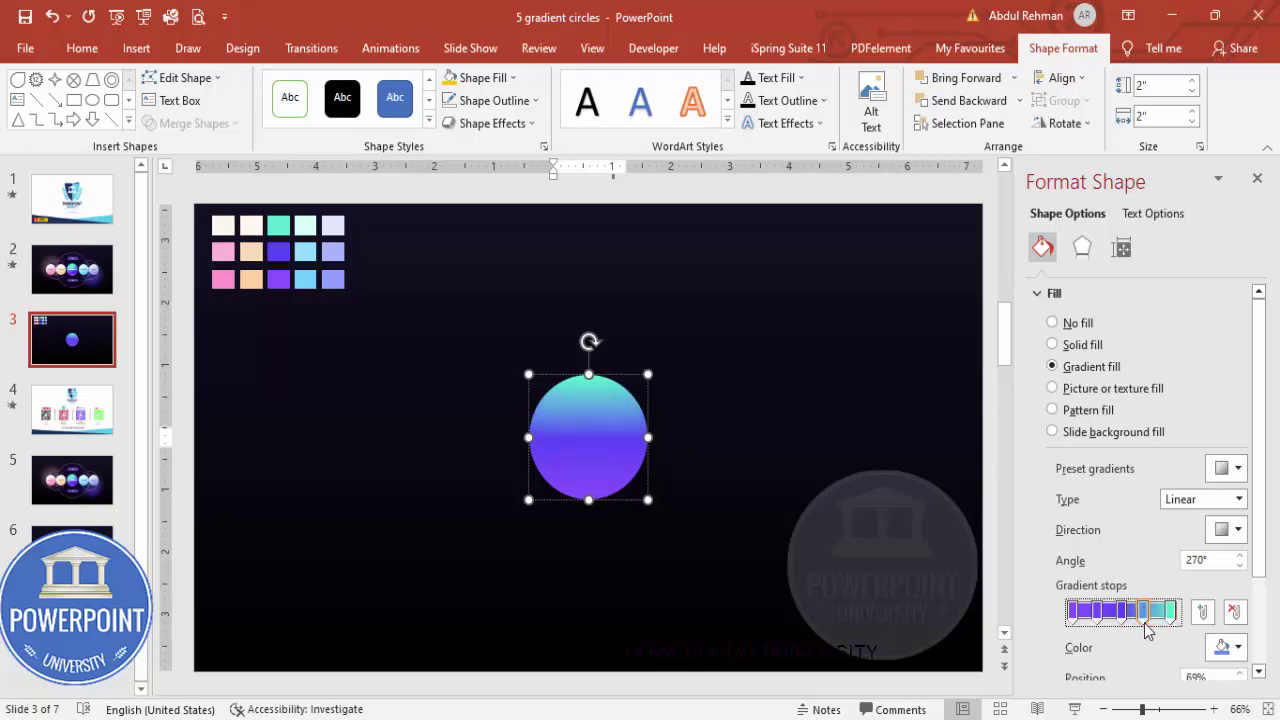
Delete the surplus gradient stop and deselect the circle.
left_click(1236, 613)
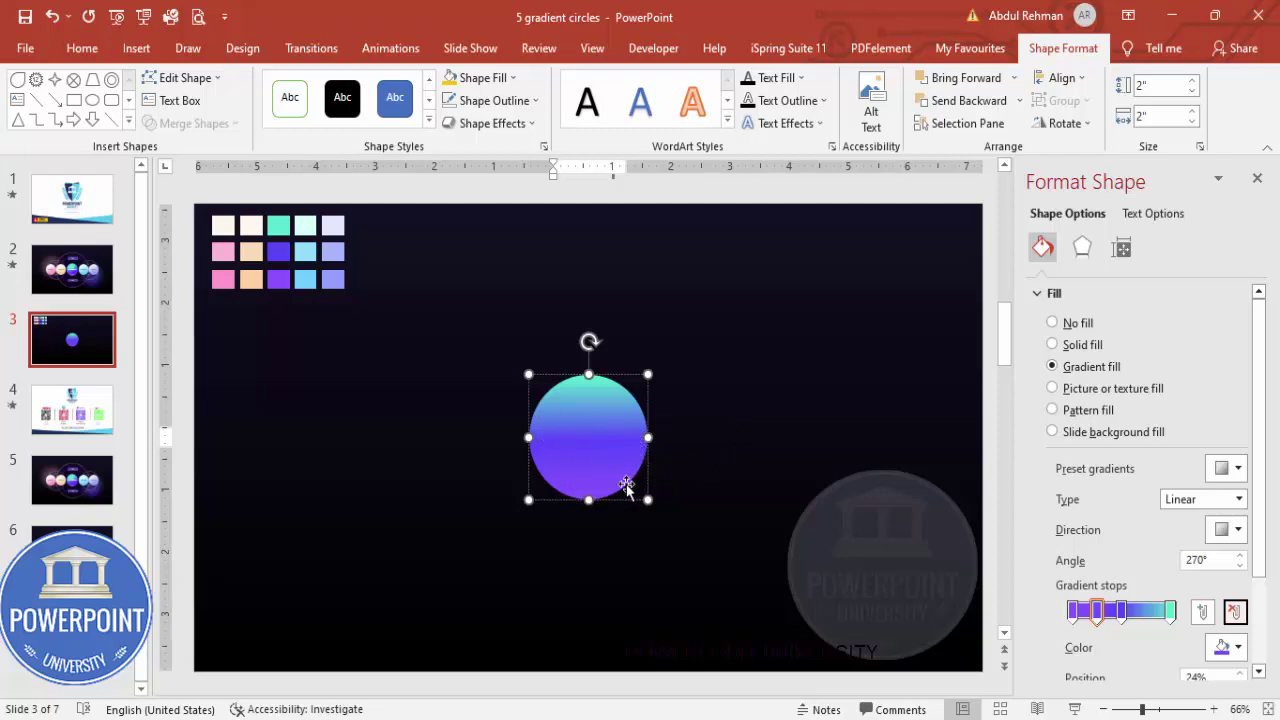
left_click(405, 327)
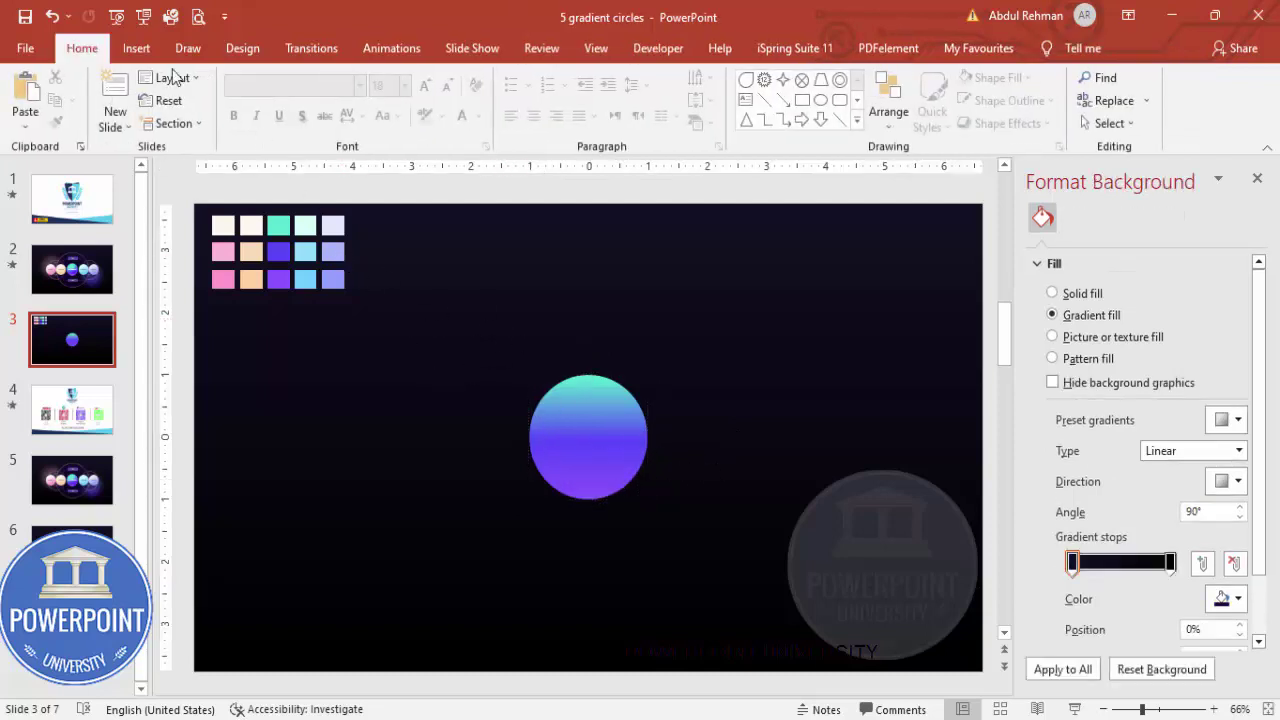
Insert an oval and size it to 2.21 inches beside the gradient circle.
left_click(136, 48)
left_click(307, 122)
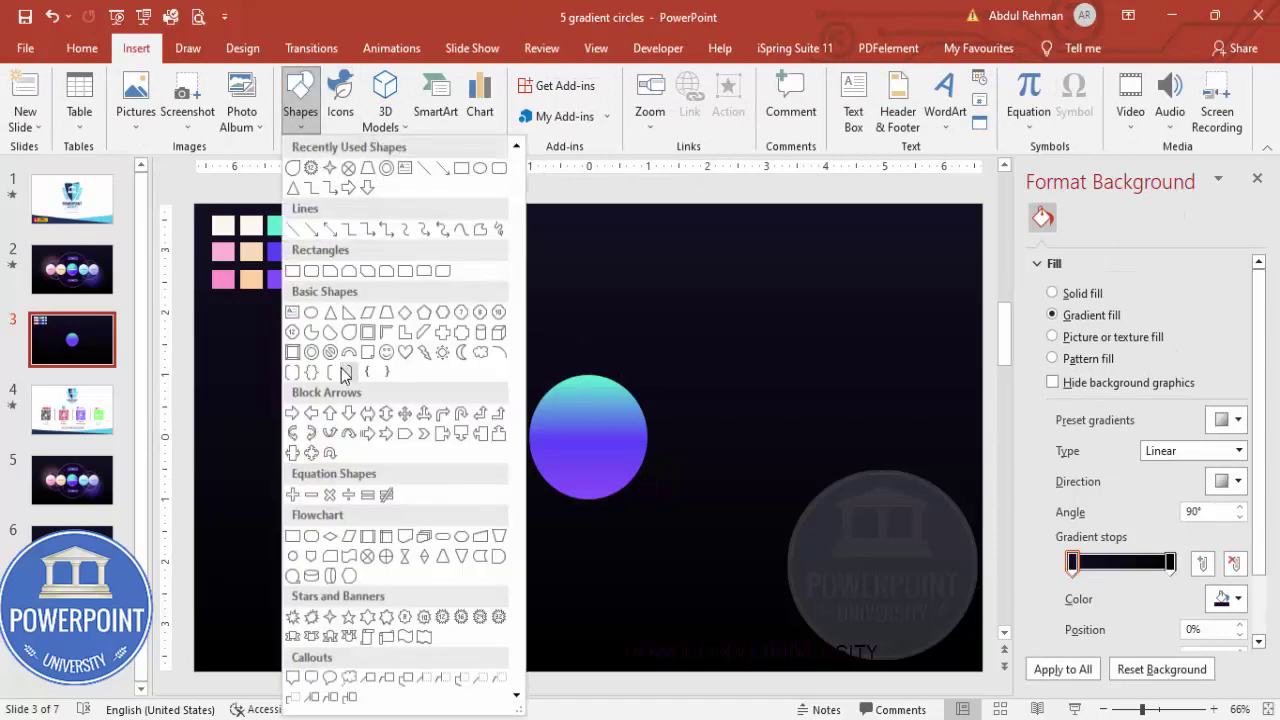
left_click(311, 312)
left_click(391, 343)
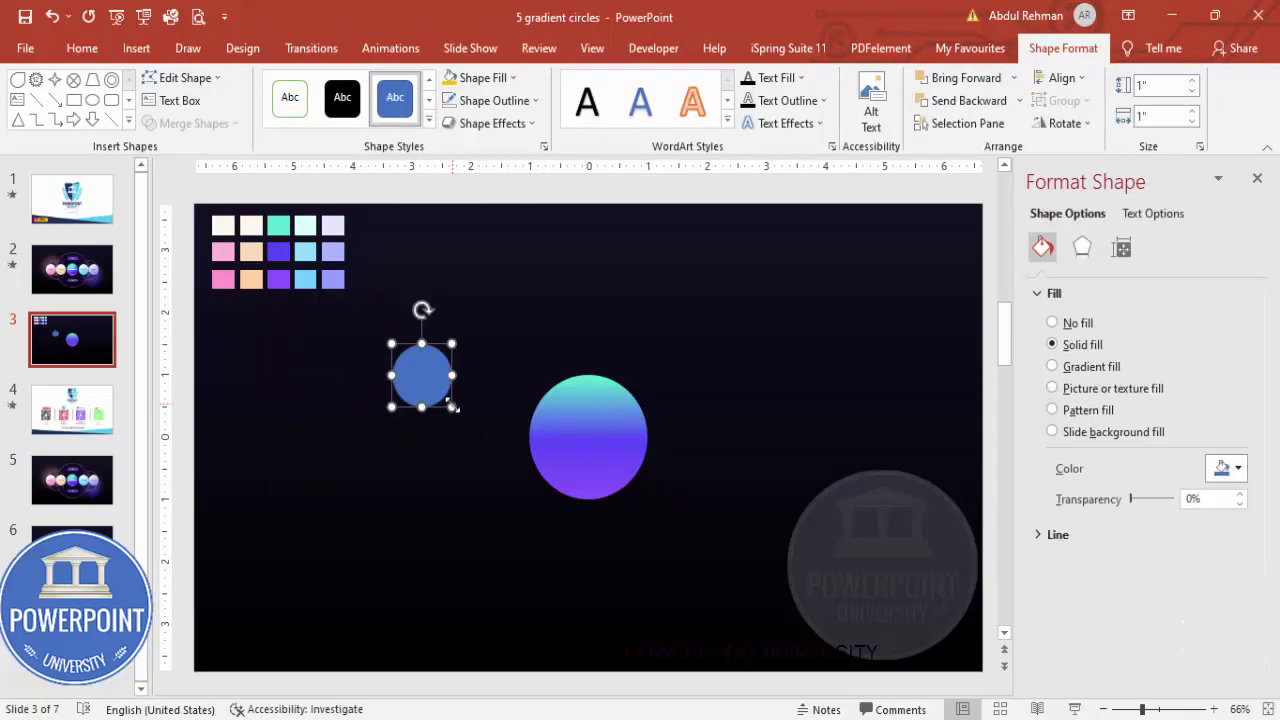
left_click_drag(449, 400, 528, 543)
left_click_drag(457, 474, 458, 437)
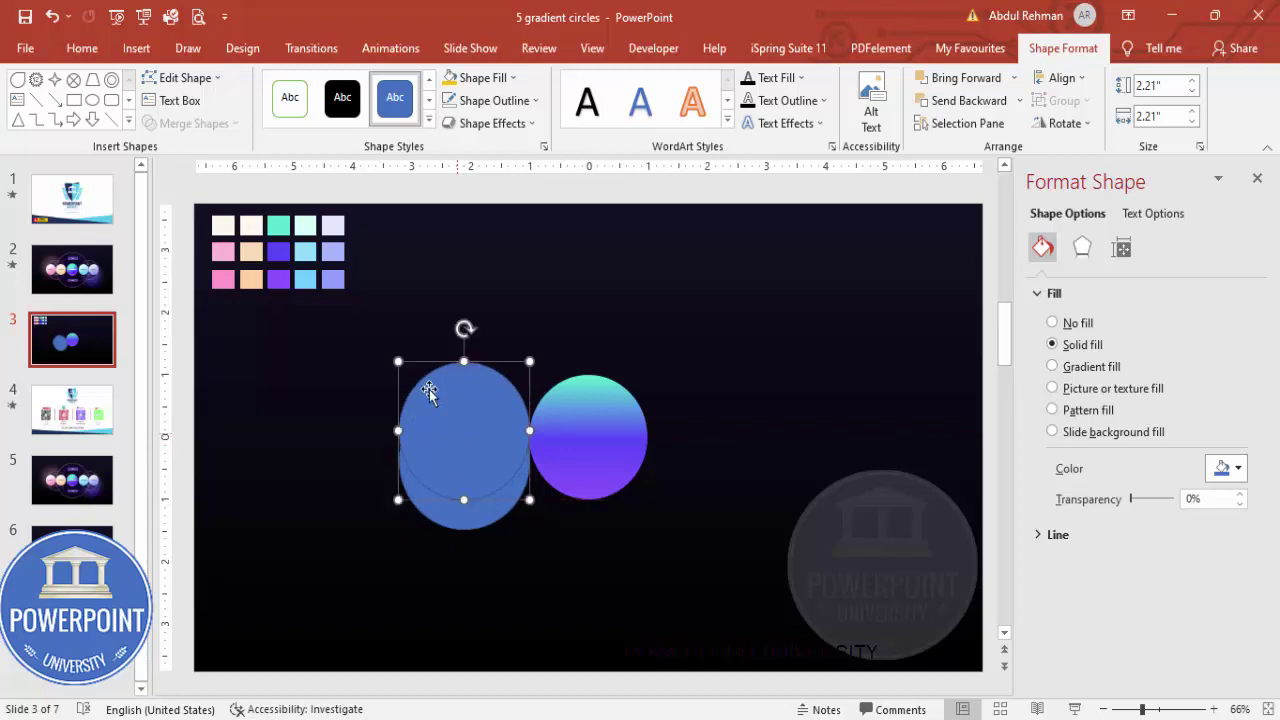
Fine-tune the blue circle's size and position, then select both overlapping circles.
left_click_drag(396, 360, 410, 374)
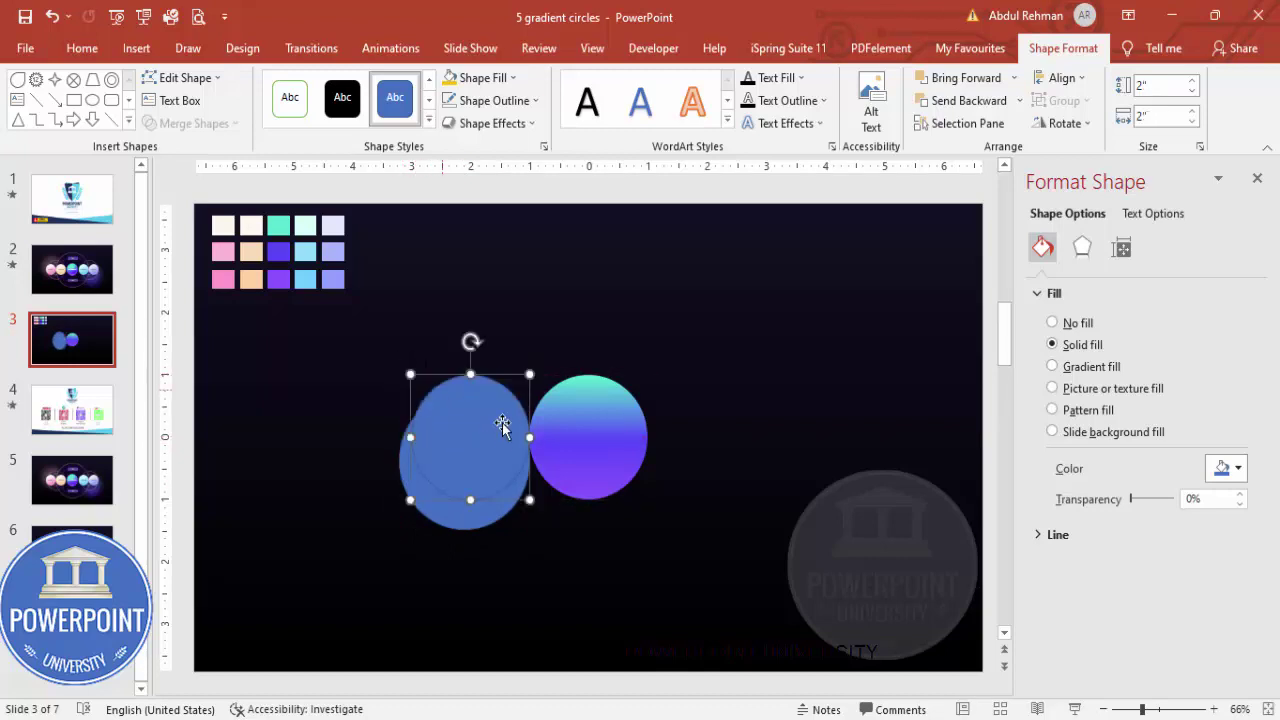
left_click_drag(503, 423, 481, 425)
key("ctrl+z")
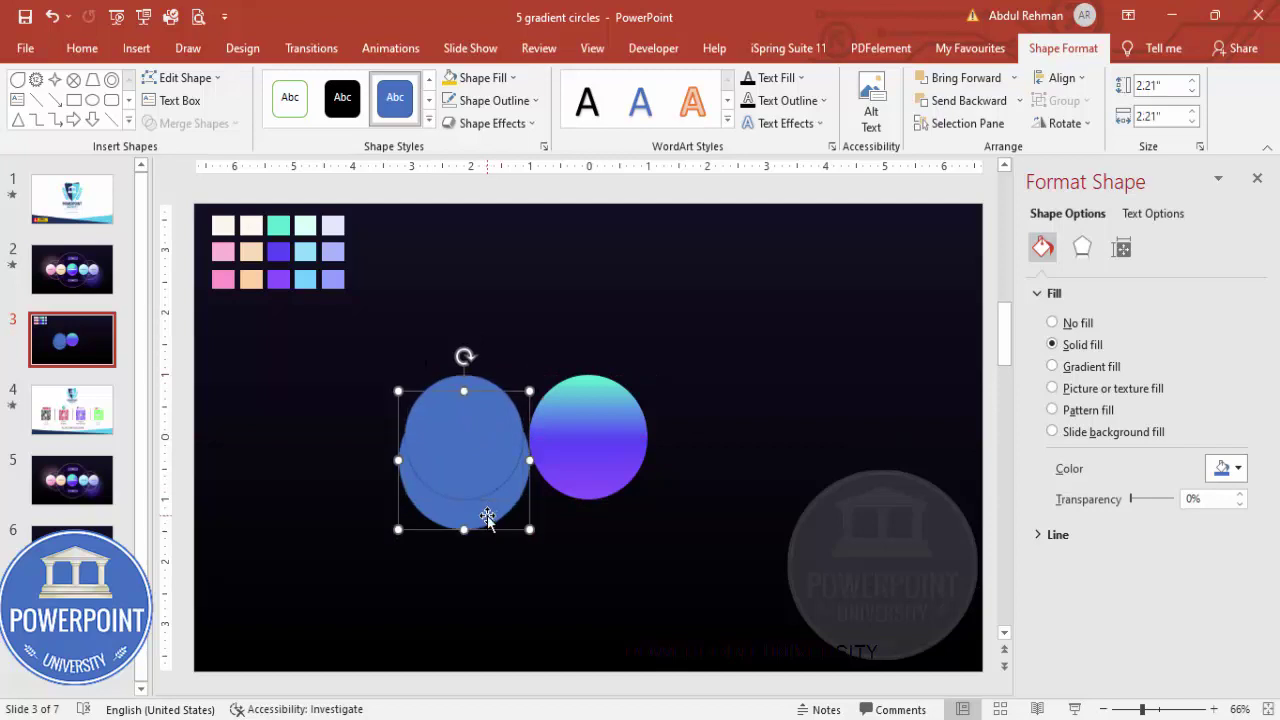
left_click(471, 400, "shift")
left_click(214, 124)
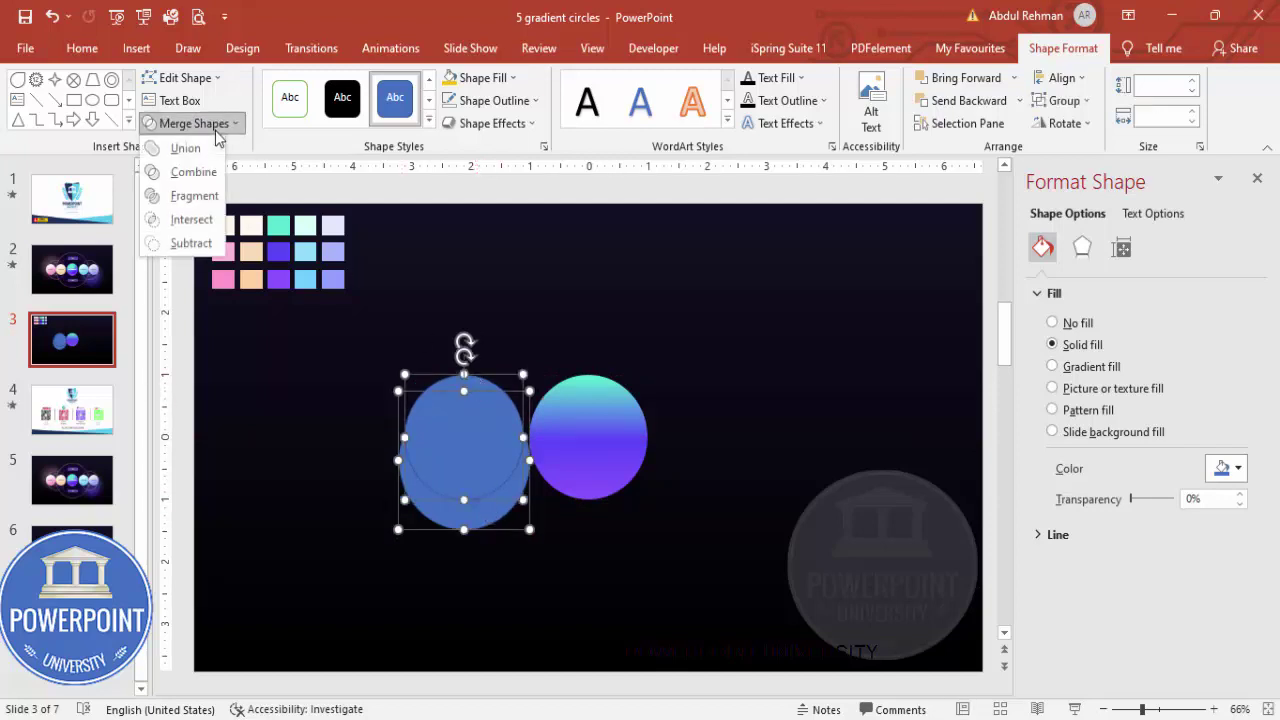
Subtract one circle from the other to form a crescent and fill it with the purple swatch.
left_click(185, 243)
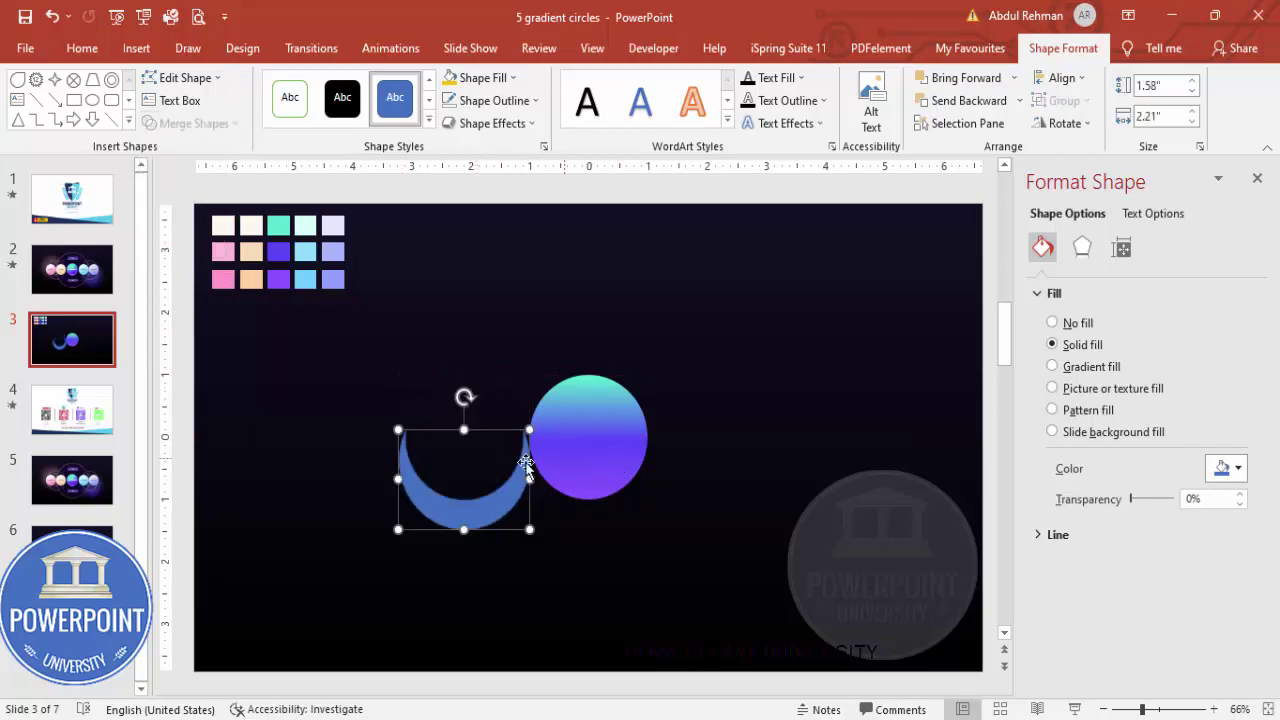
left_click(1232, 470)
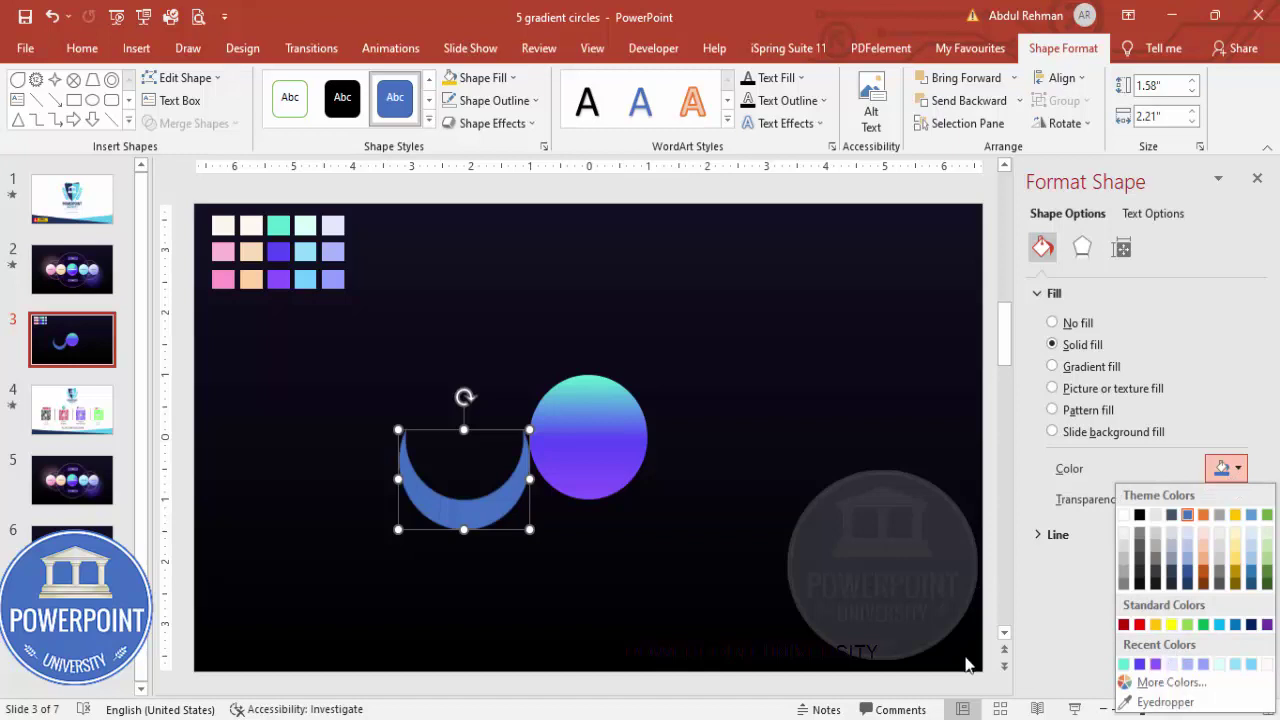
left_click(1180, 702)
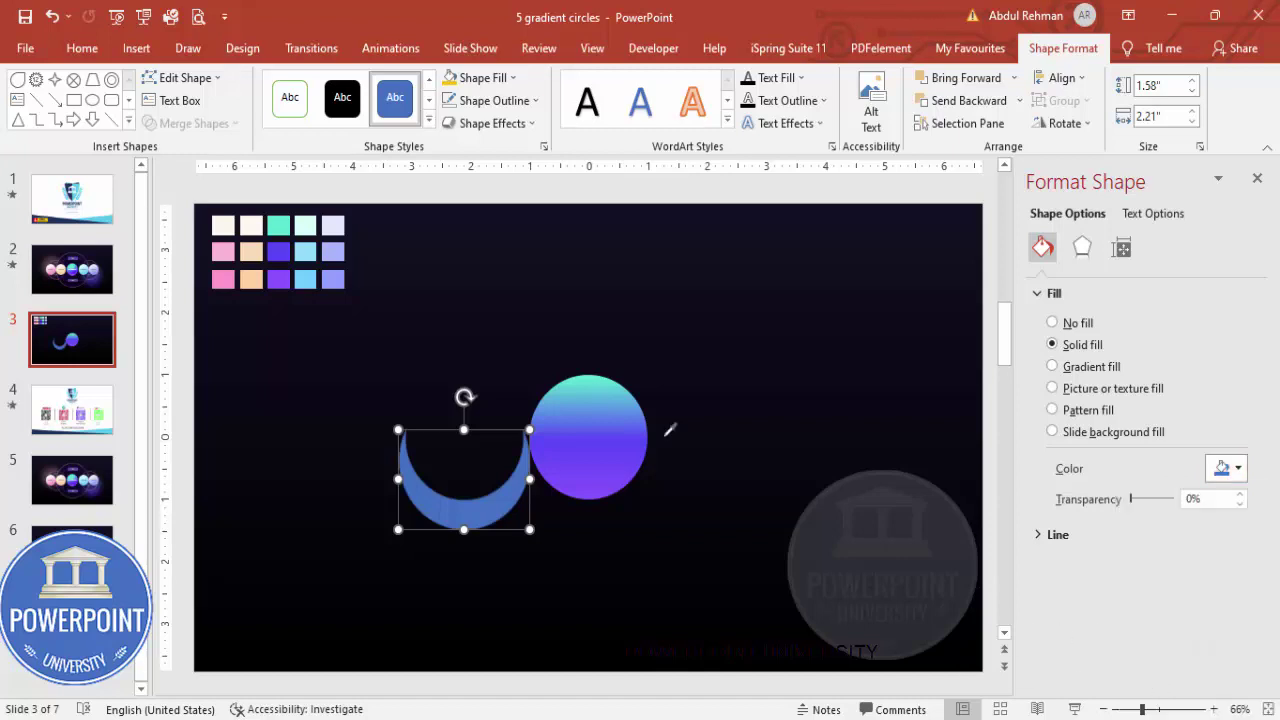
left_click(276, 283)
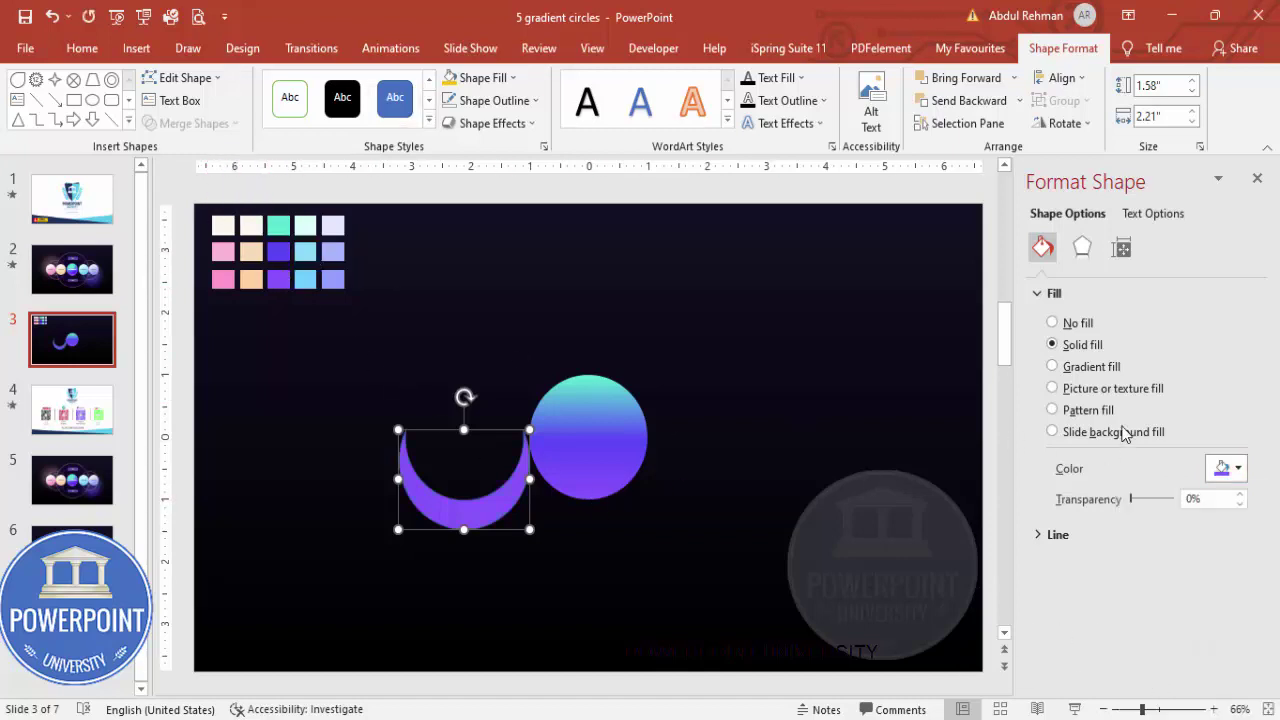
Give the crescent 8 pt soft edges and place it along the gradient circle's lower edge.
left_click(1082, 250)
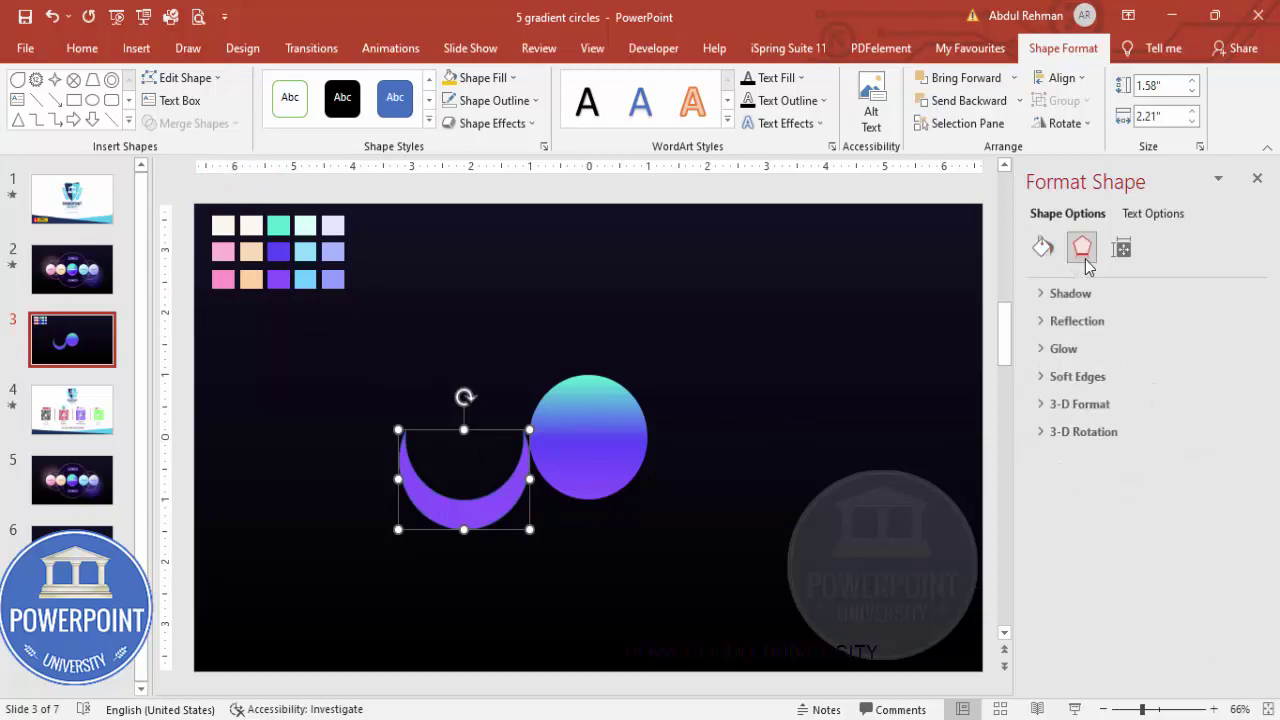
left_click(1103, 377)
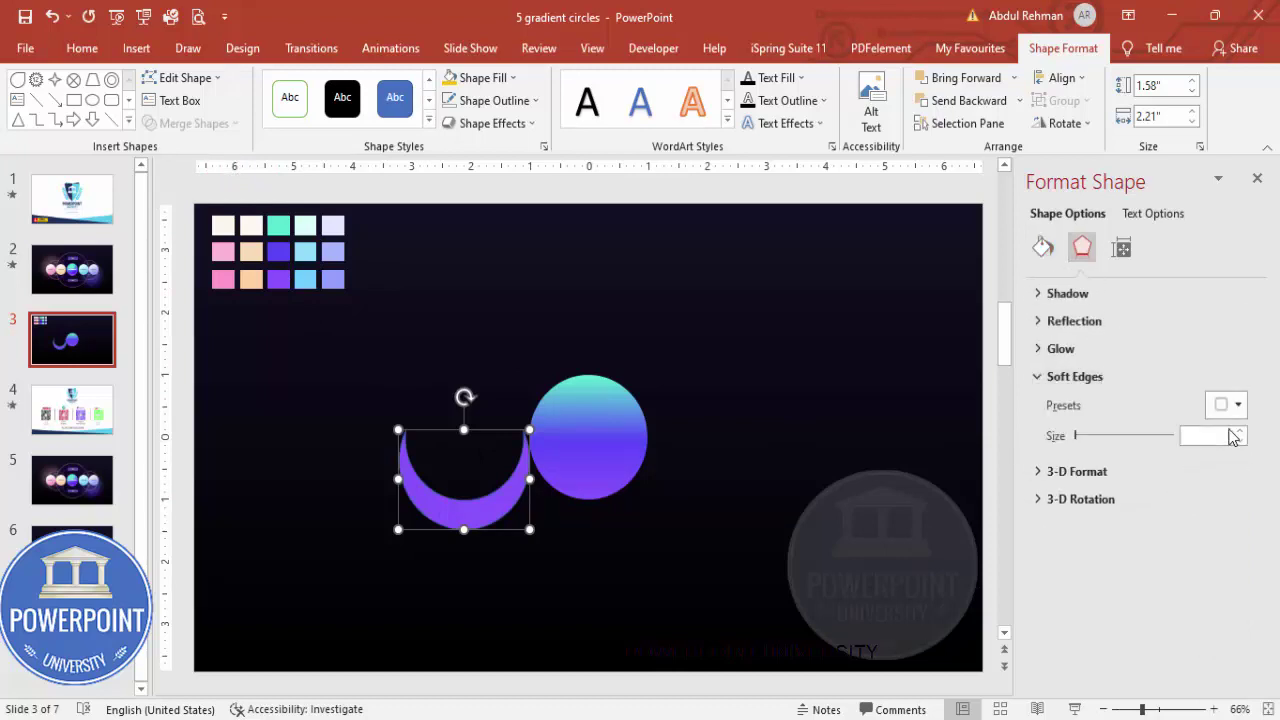
left_click(1241, 431)
left_click(1241, 431)
left_click(1241, 431)
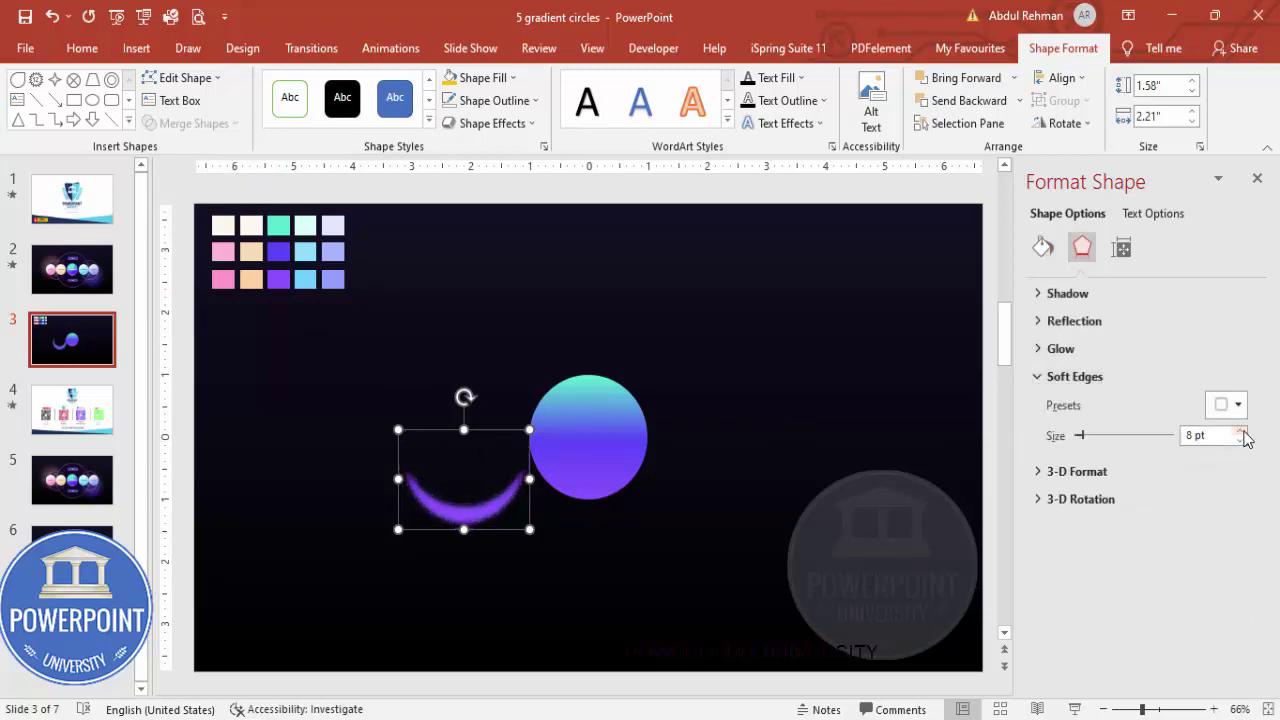
left_click_drag(495, 522, 613, 494)
left_click(721, 509)
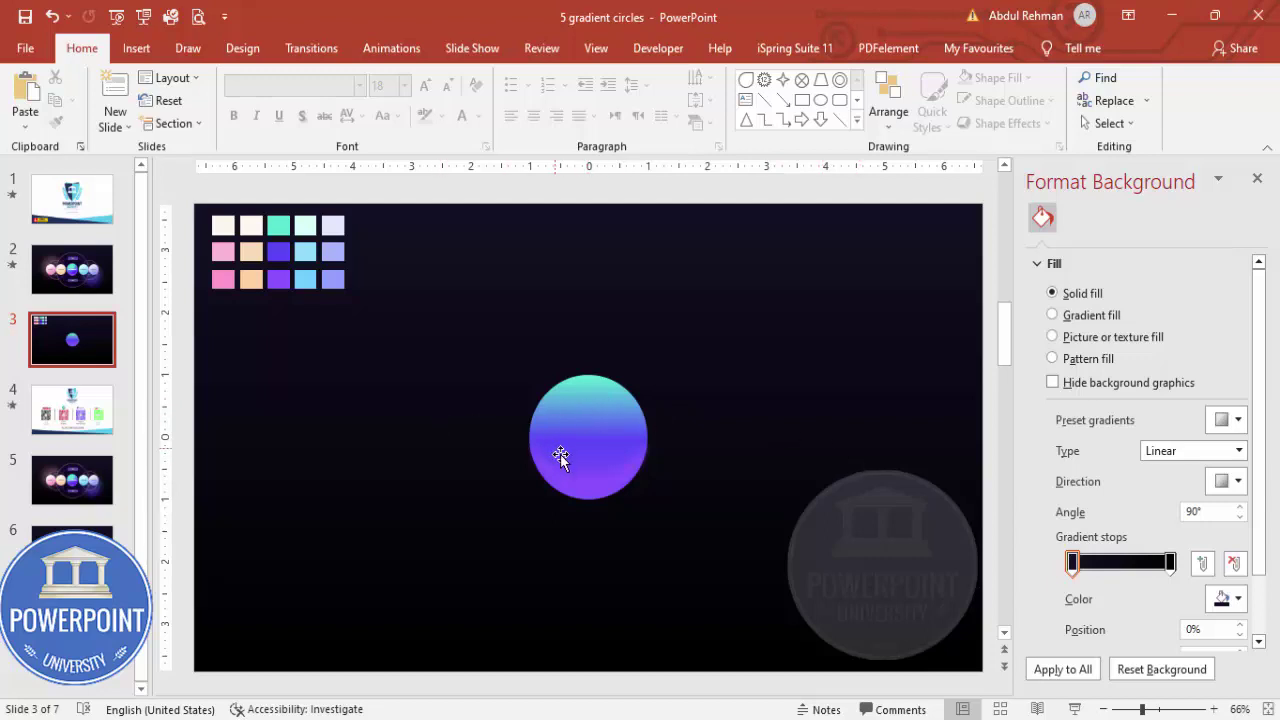
left_click(606, 429)
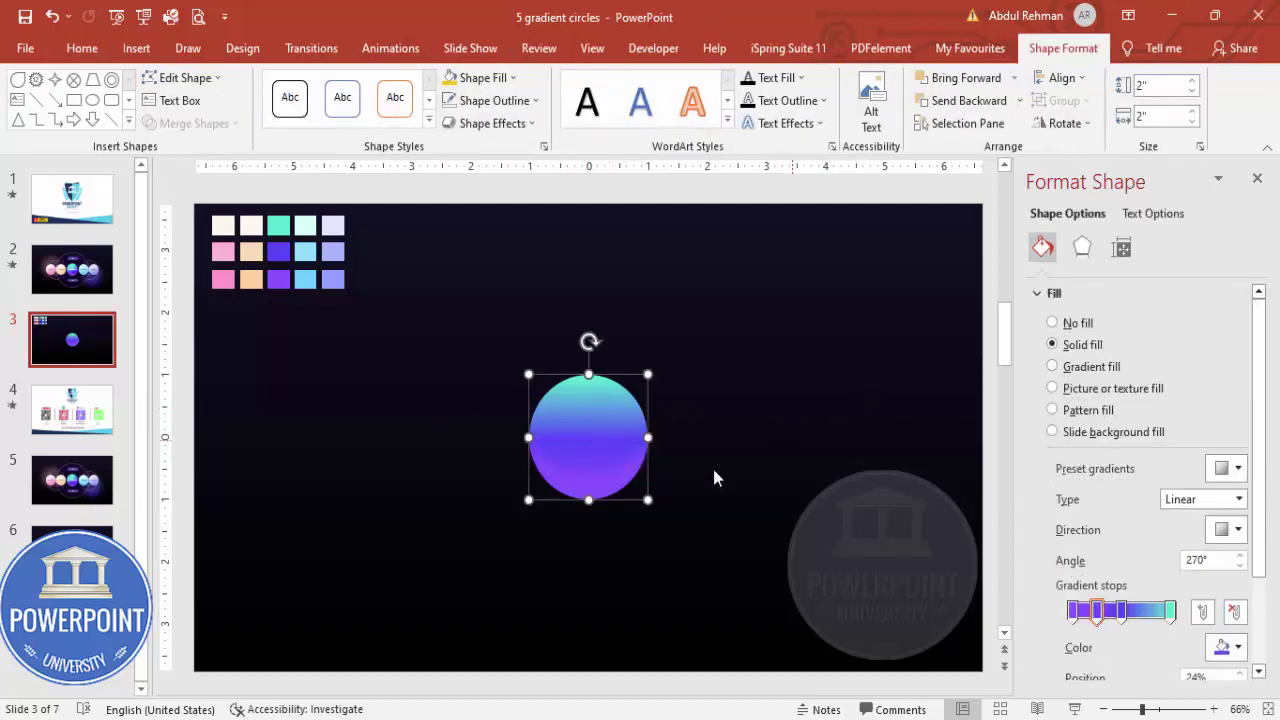
Duplicate the gradient circle to its right and size the copy 1.6 by 1.6 inches.
left_click_drag(586, 443, 728, 421)
left_click(1167, 88)
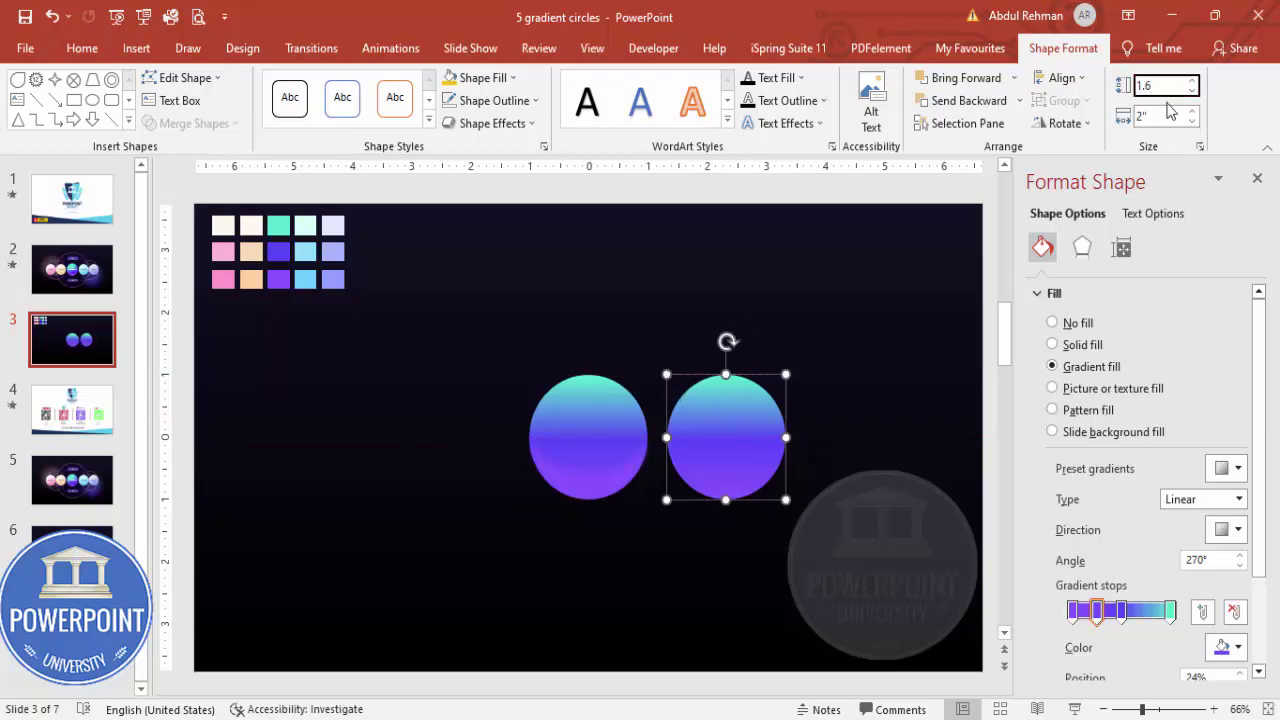
type("1.6")
left_click(1158, 114)
type("1.")
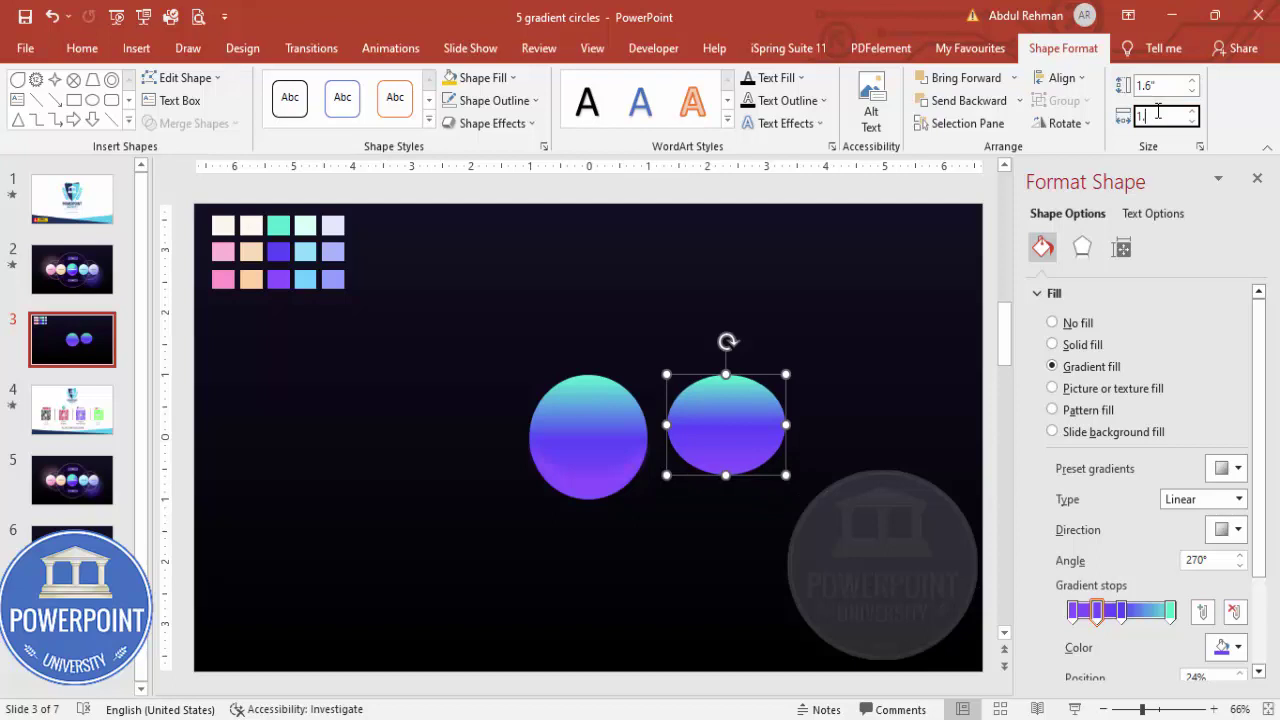
type("6")
key("Return")
Enlarge the copy to about 1.88 inches and align it with the original.
left_click_drag(718, 440, 721, 446)
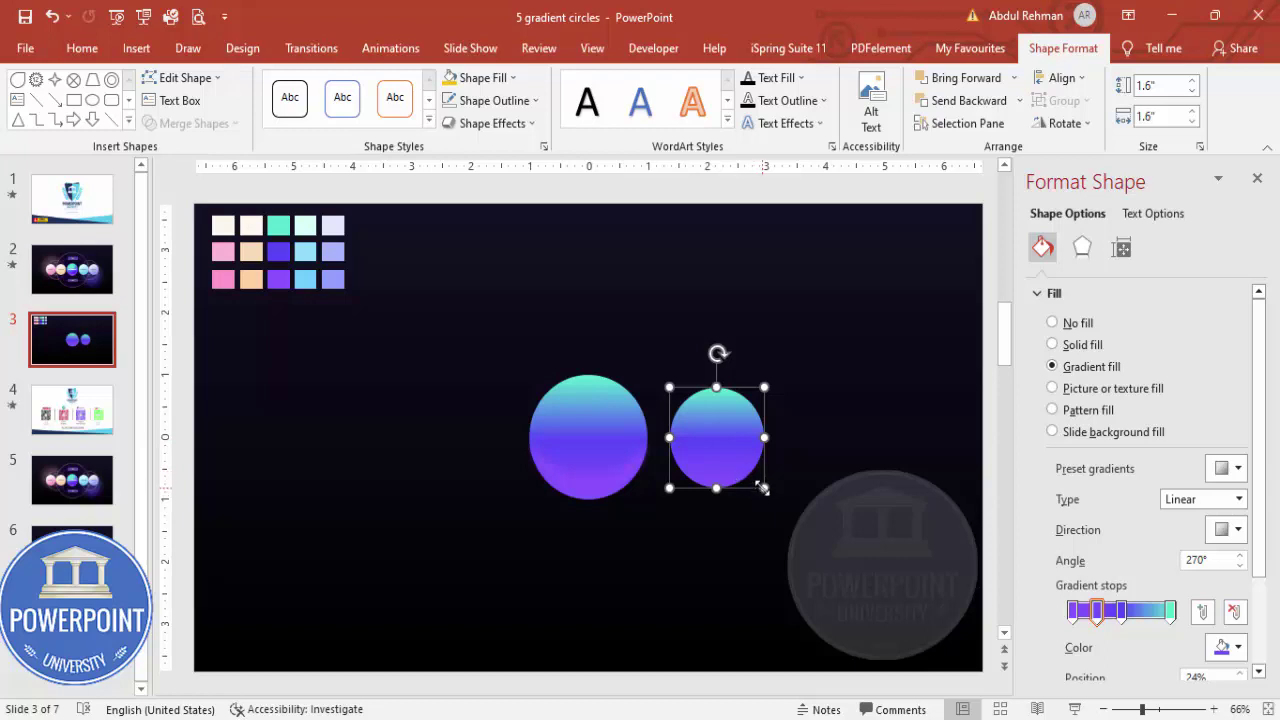
left_click_drag(762, 487, 773, 496)
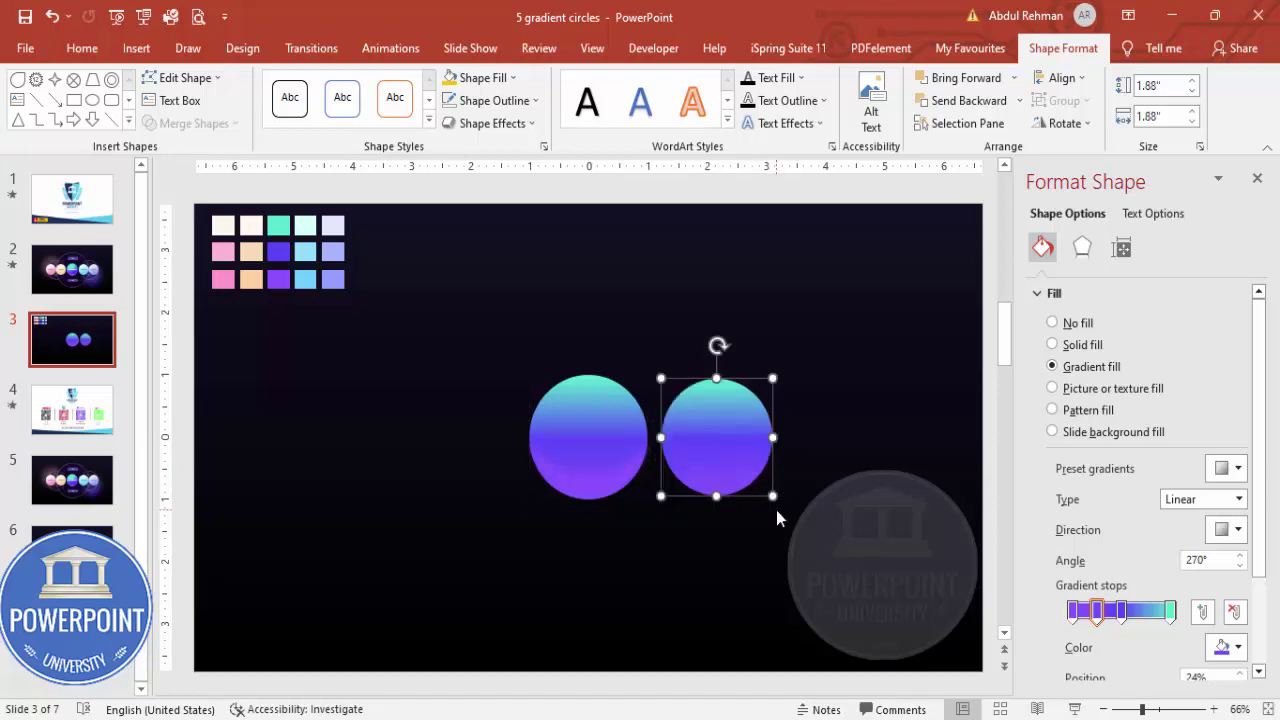
left_click(768, 516)
left_click_drag(734, 434, 737, 437)
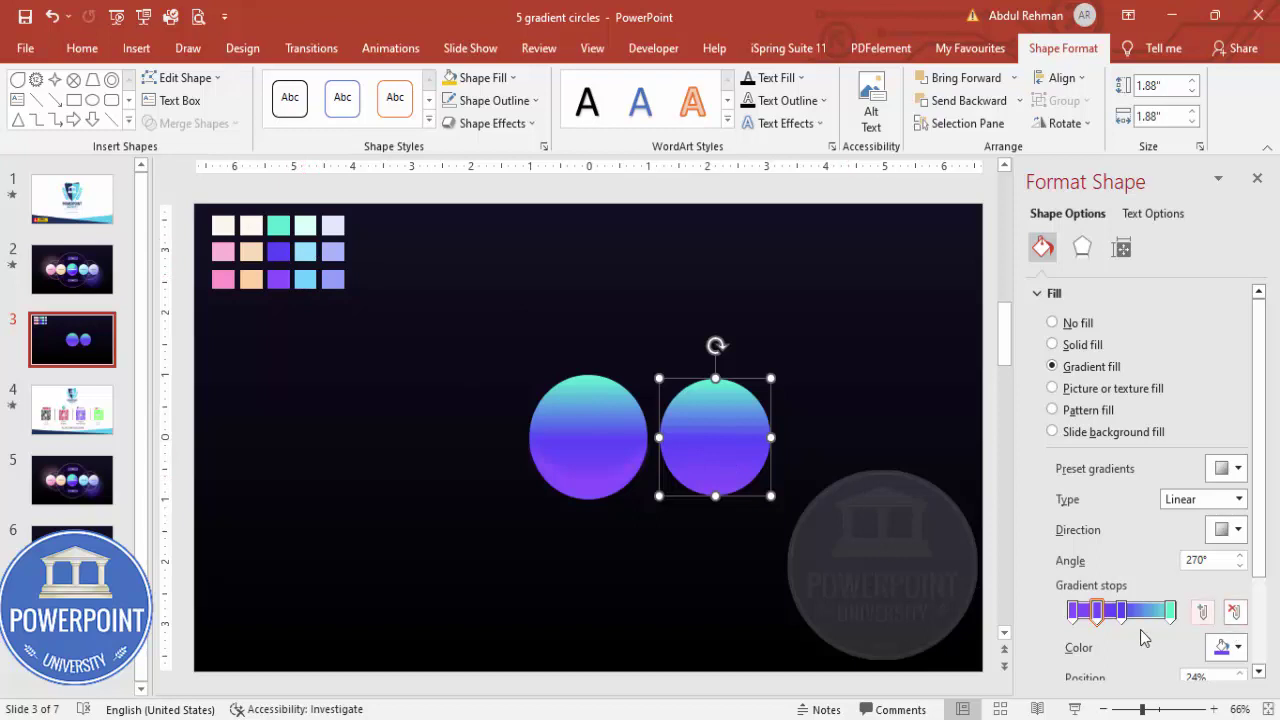
Eyedrop light-blue swatch colours into the 0% and 24% gradient stops.
left_click(1072, 610)
left_click(1226, 647)
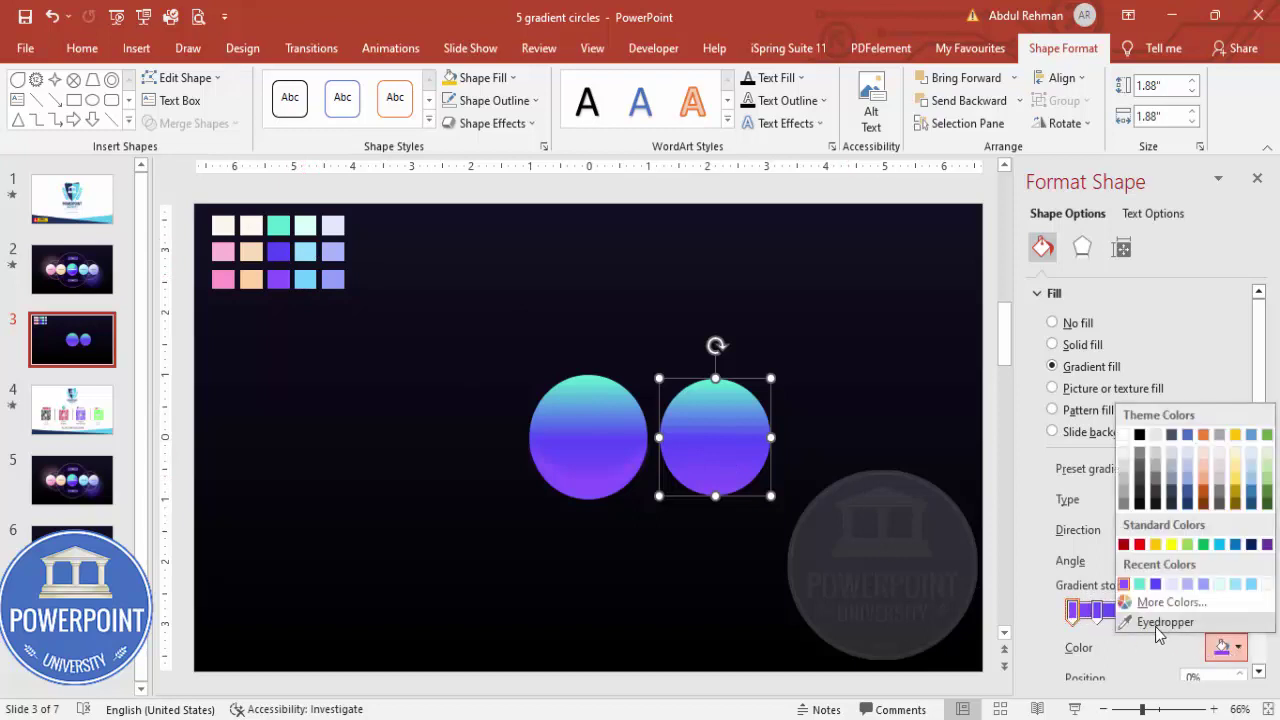
left_click(1162, 623)
left_click(308, 279)
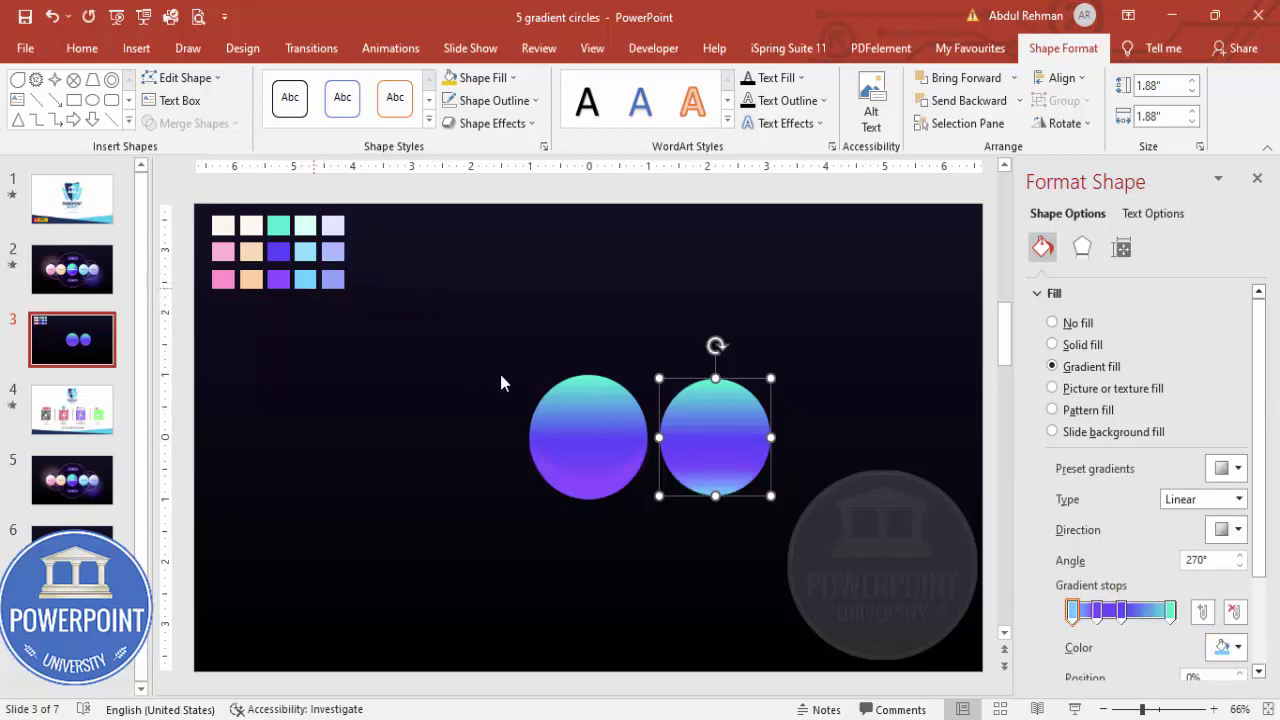
left_click(1097, 610)
left_click(1226, 647)
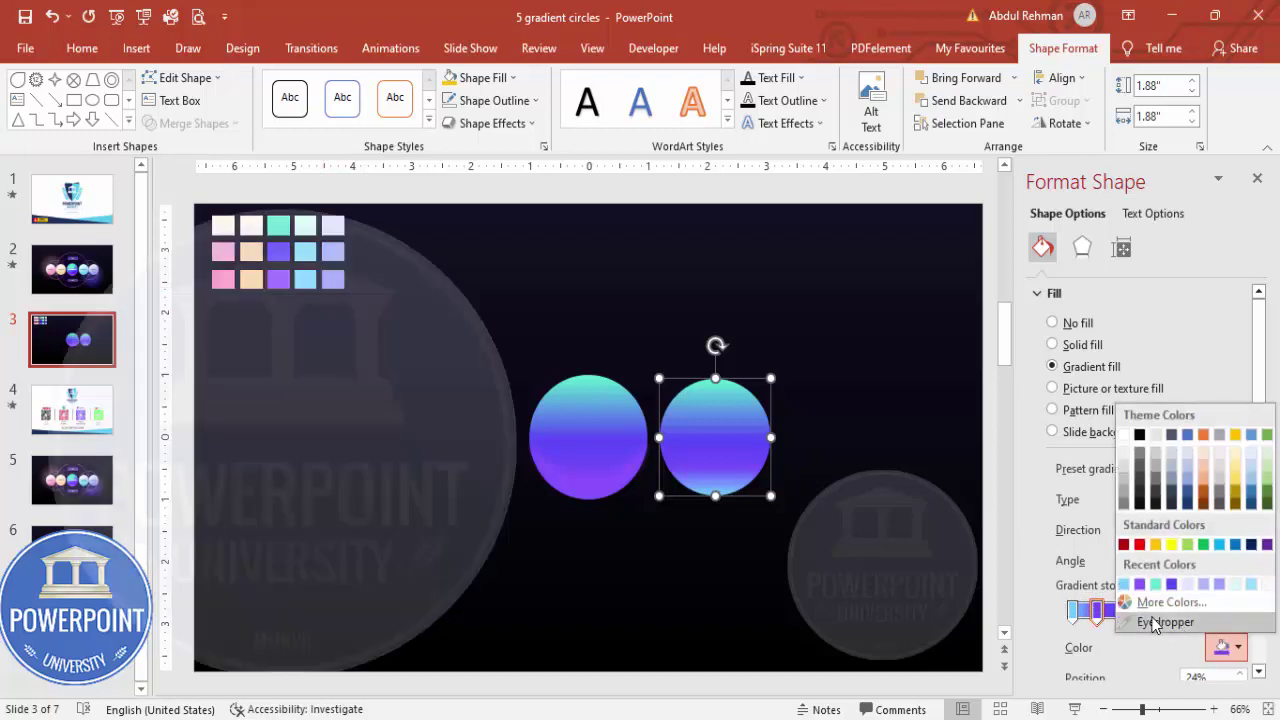
left_click(1160, 622)
left_click(305, 252)
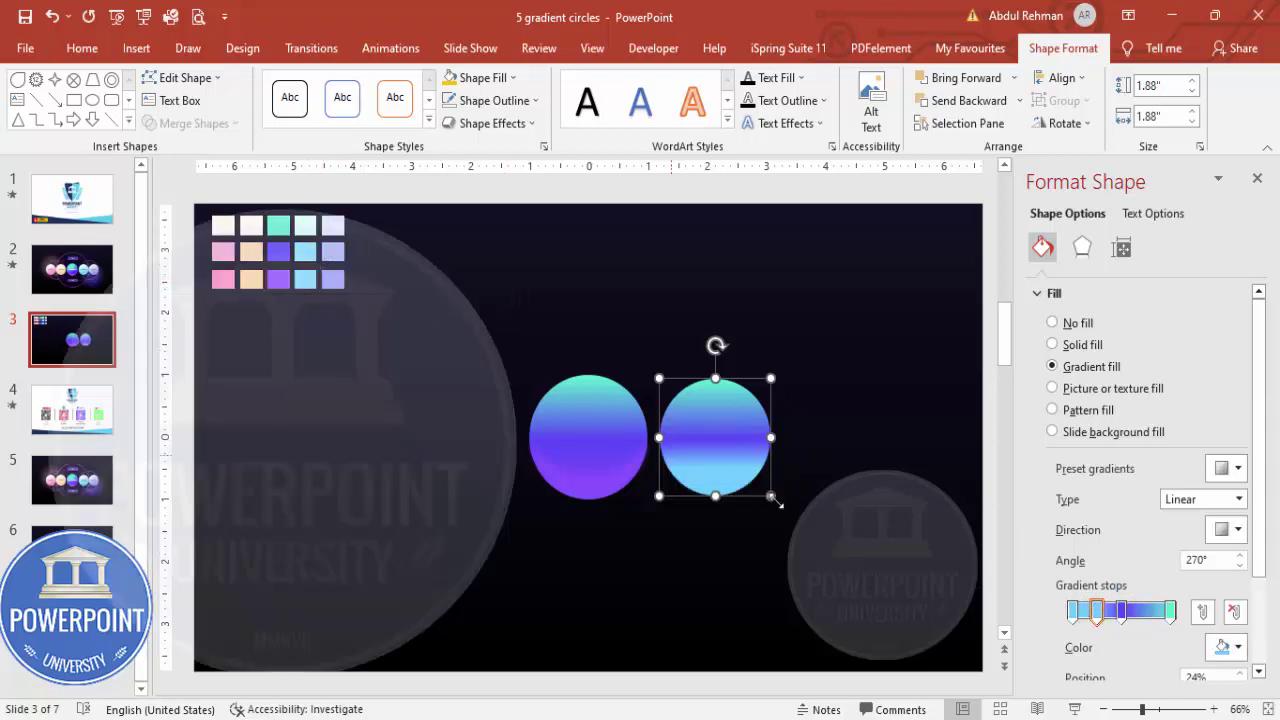
Set the 48% stop to the mint swatch and the 96% stop to pale cyan.
left_click(1121, 610)
left_click(1226, 647)
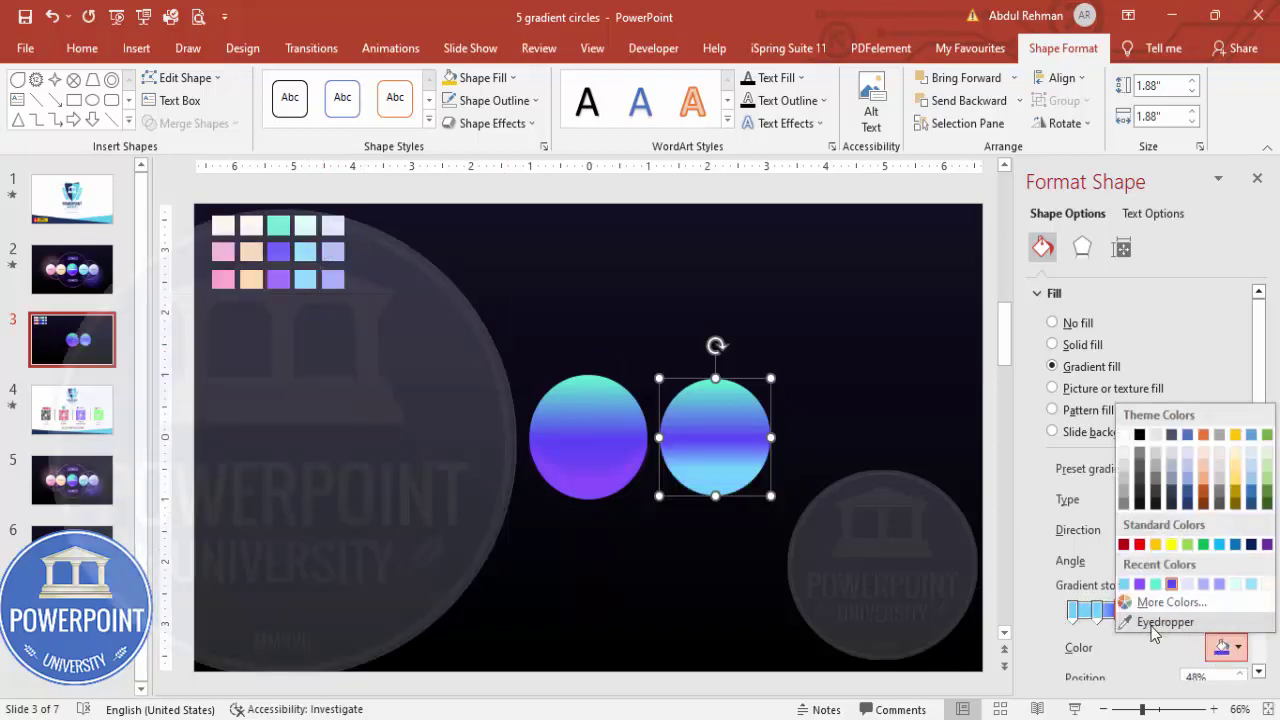
left_click(1160, 622)
left_click(282, 230)
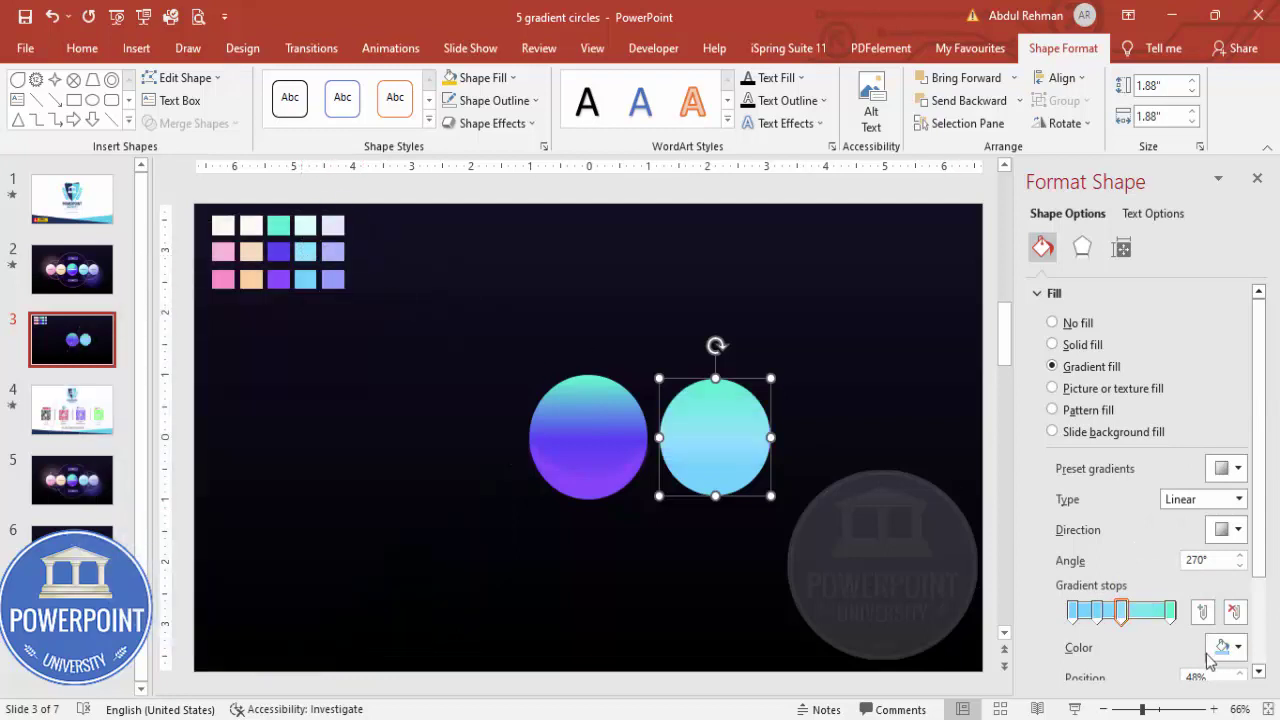
left_click(1170, 610)
left_click(1226, 647)
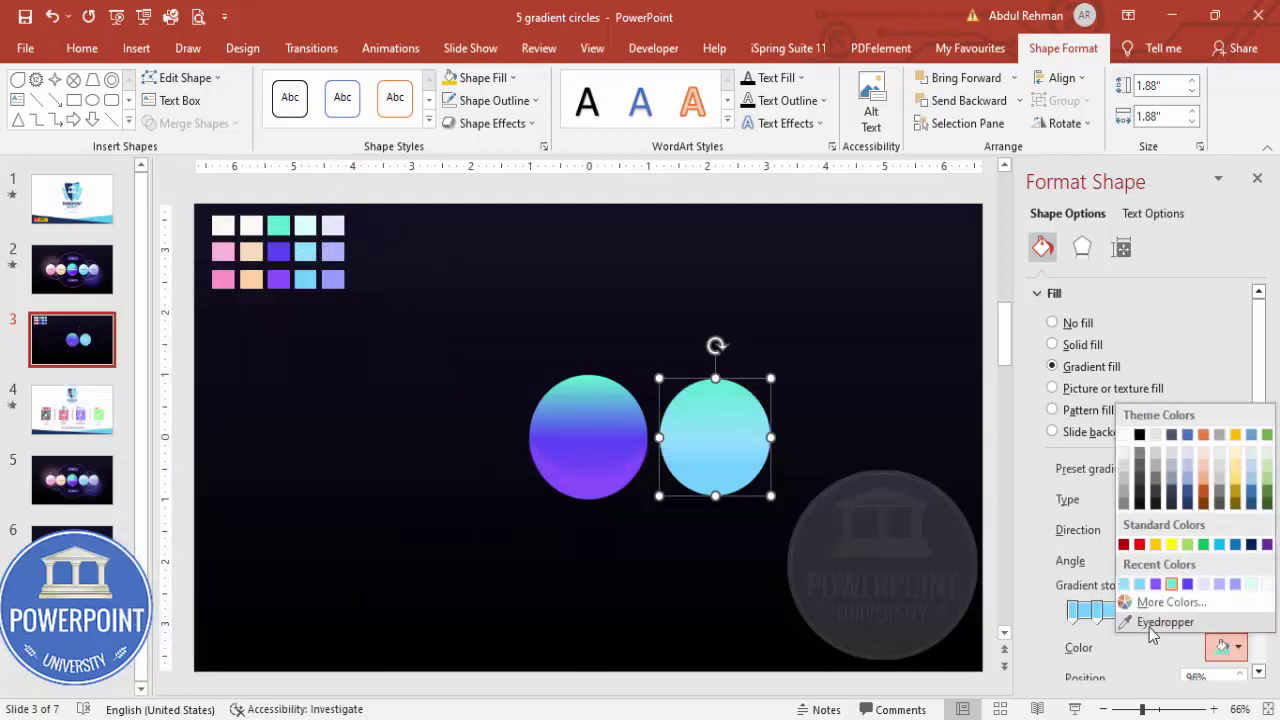
left_click(1160, 622)
left_click(299, 230)
left_click(490, 302)
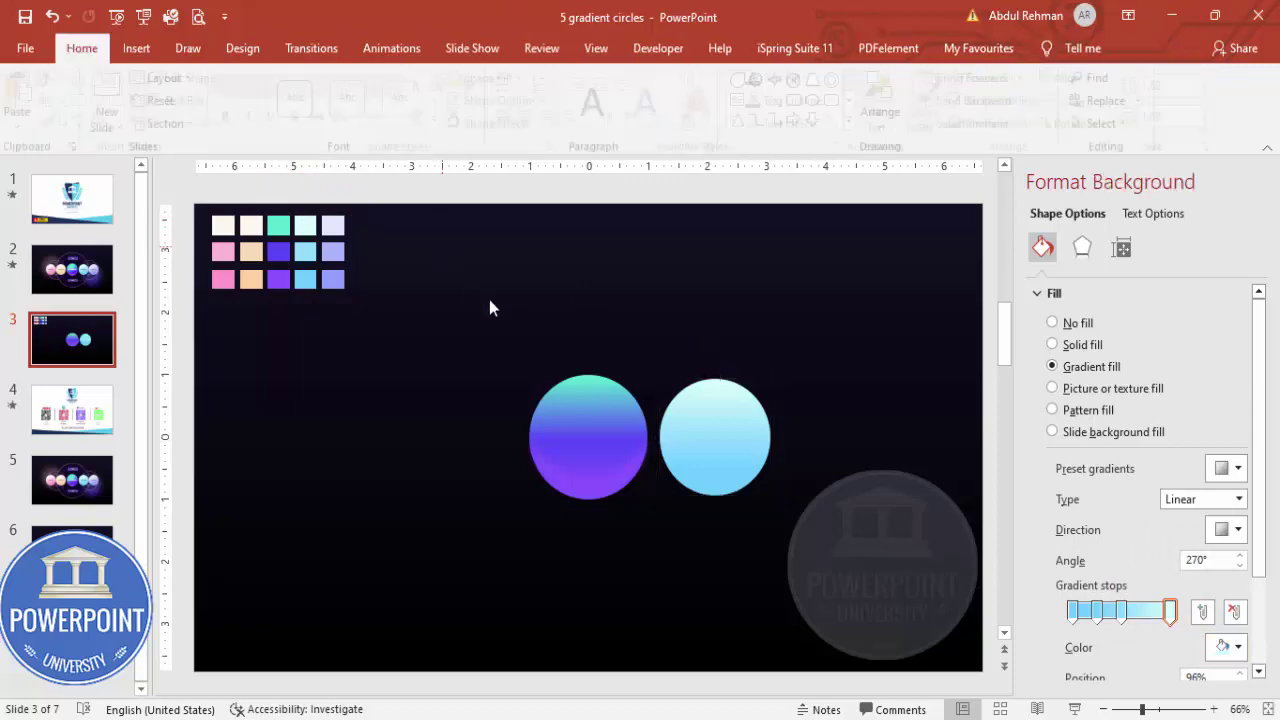
left_click(737, 443)
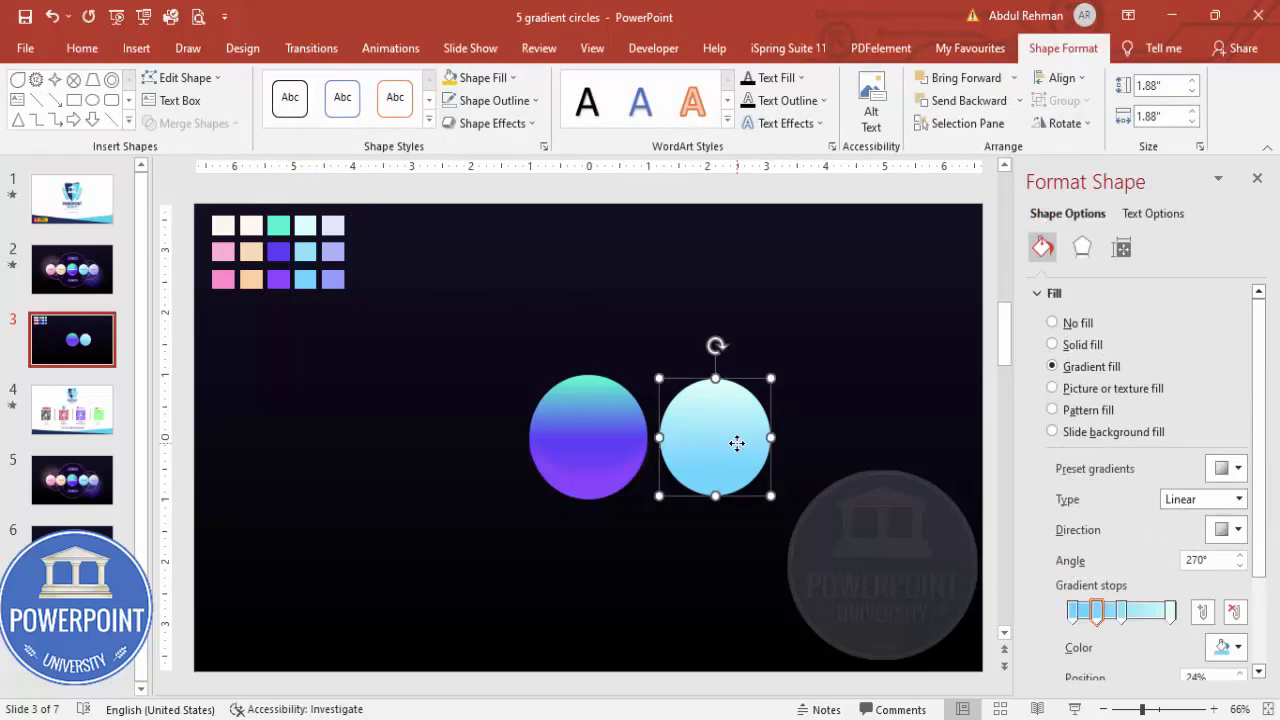
Copy the cyan circle to the left of the purple one and make its 0% and 26% stops peach.
left_click_drag(742, 452, 474, 437)
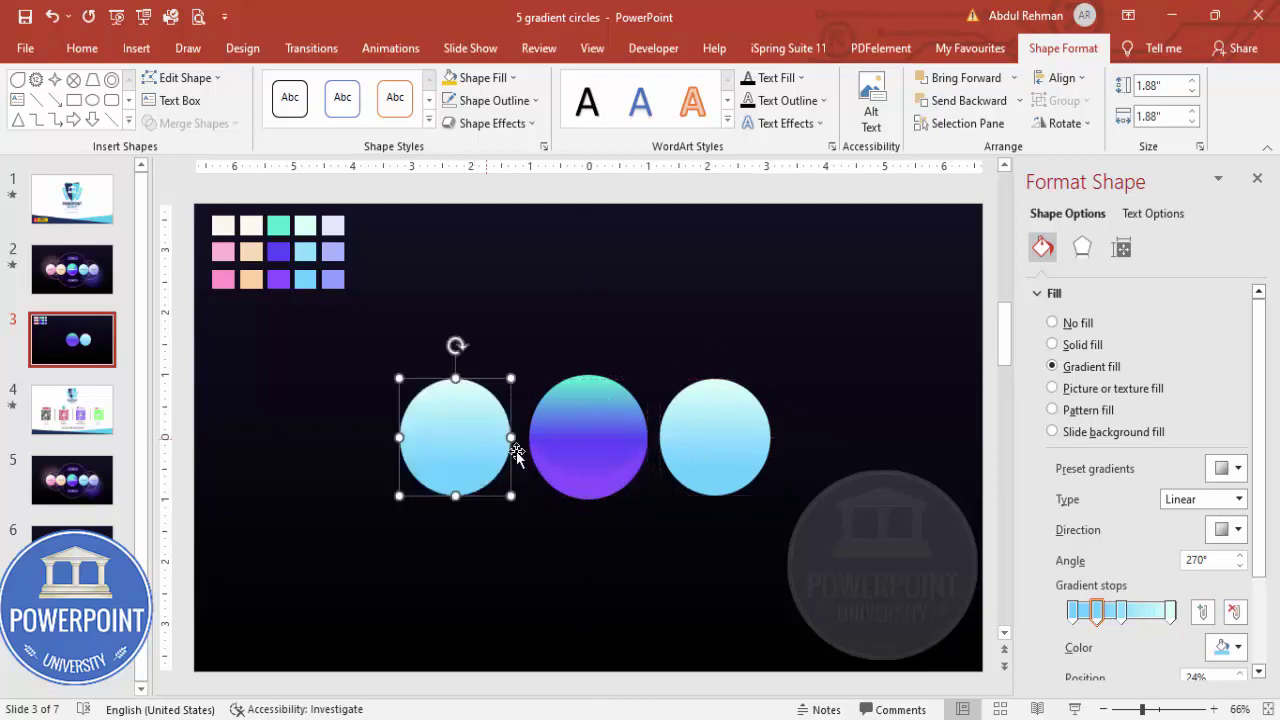
left_click(1071, 612)
left_click(1226, 647)
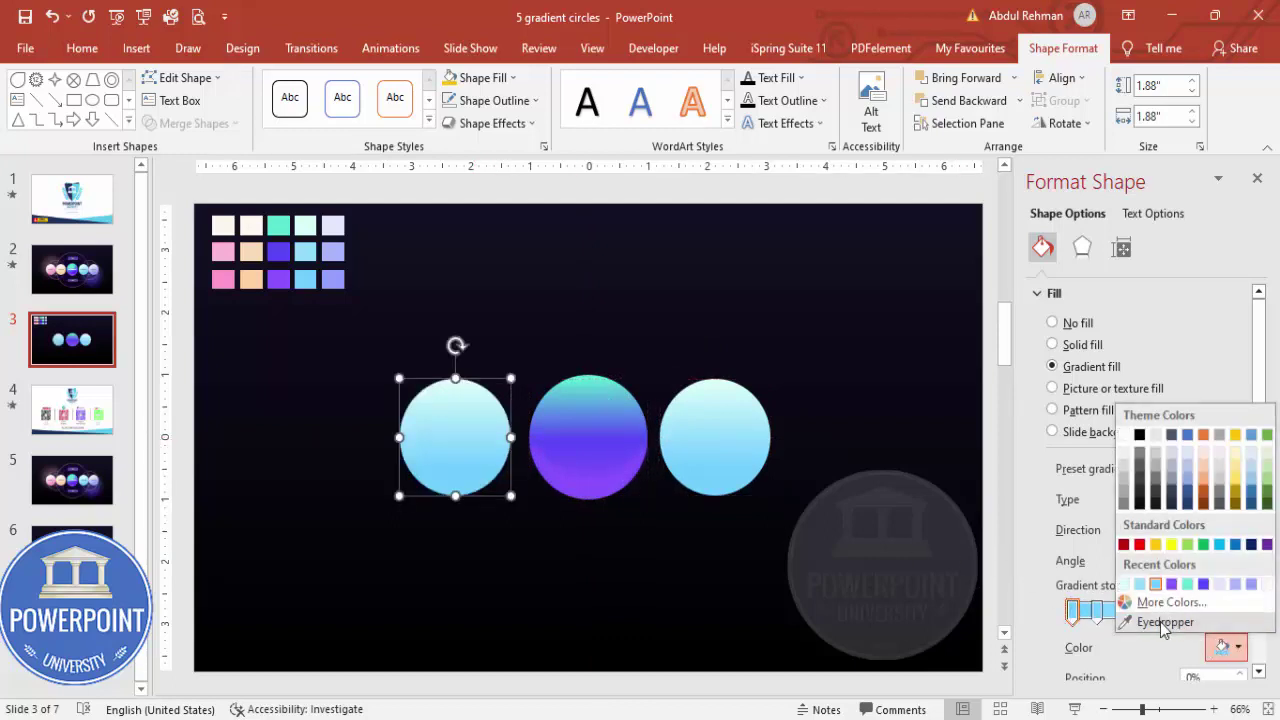
left_click(1155, 620)
left_click(251, 279)
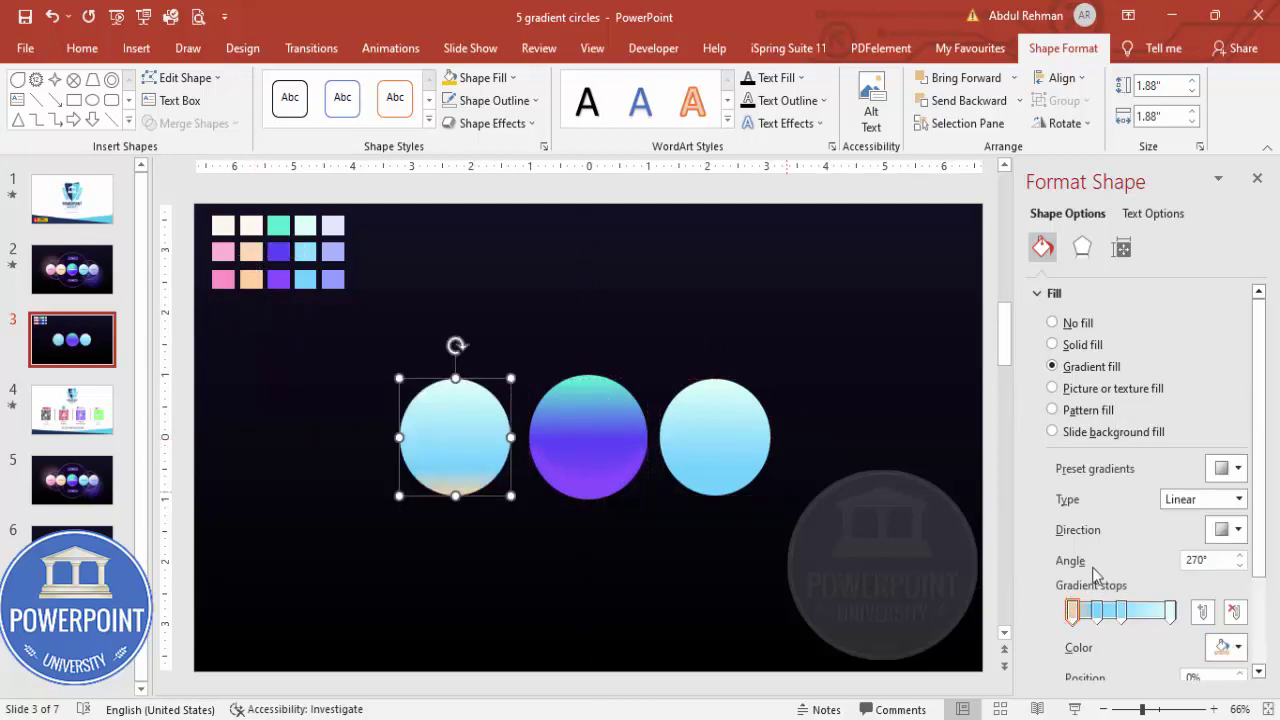
left_click(1098, 612)
left_click(1226, 647)
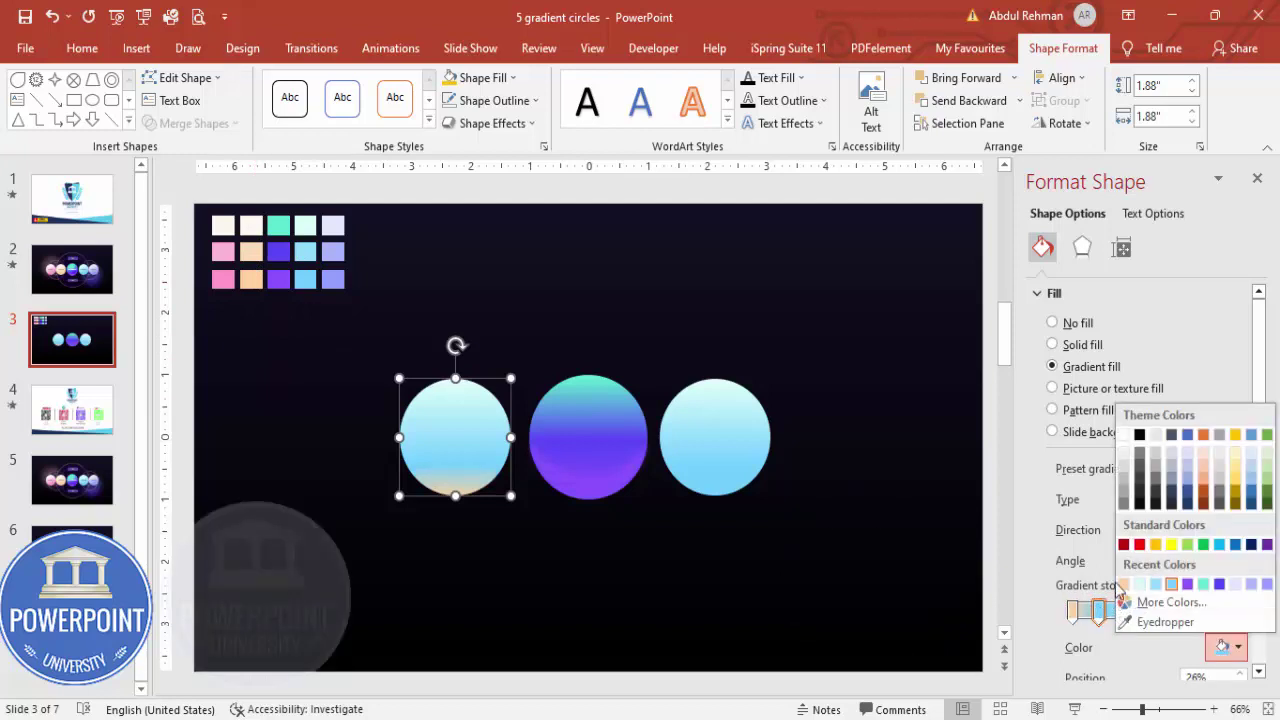
left_click(1121, 582)
Eyedrop peach into the 49% stop and light peach into the 96% top stop.
left_click(1124, 612)
left_click(1226, 647)
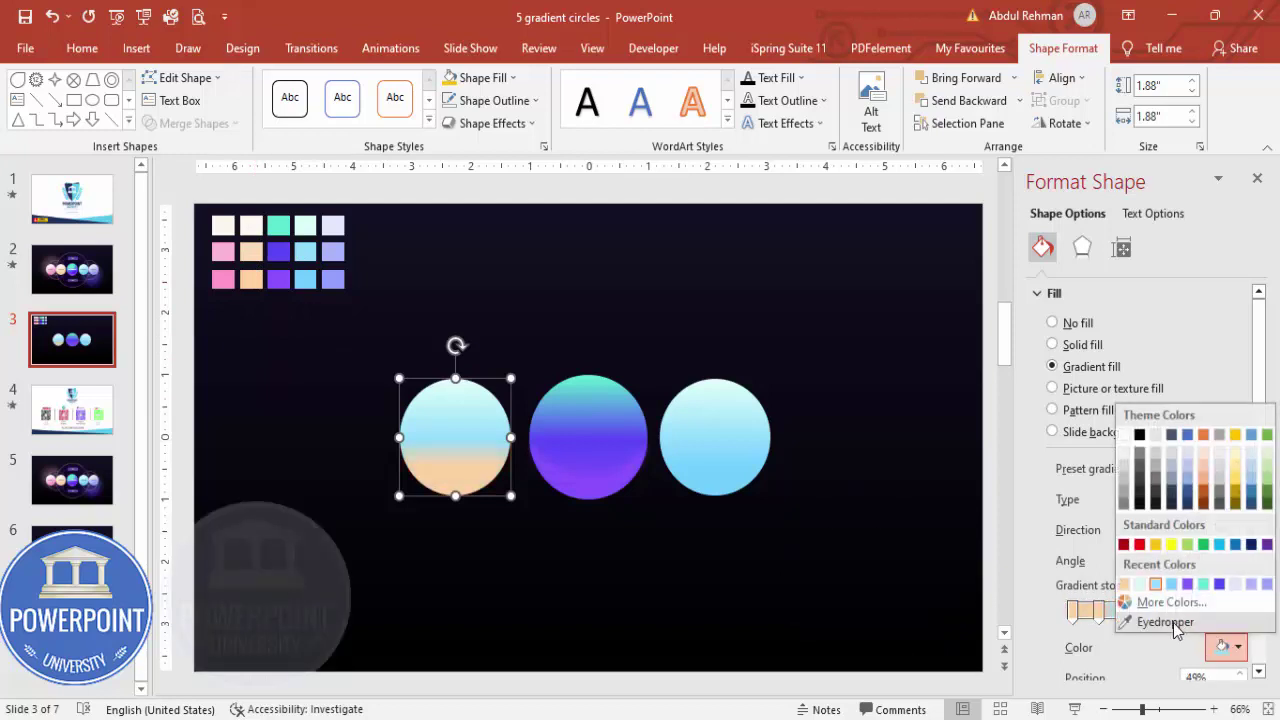
left_click(1100, 620)
left_click(252, 250)
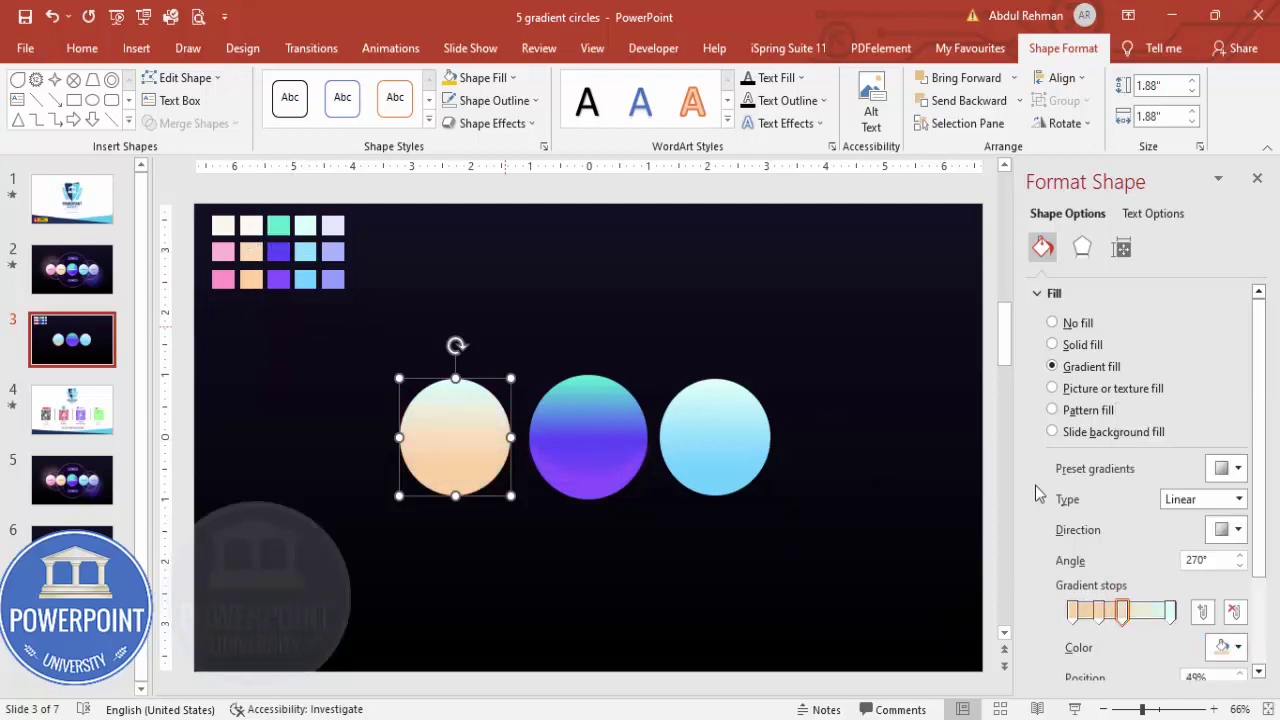
left_click(1170, 612)
left_click(1226, 647)
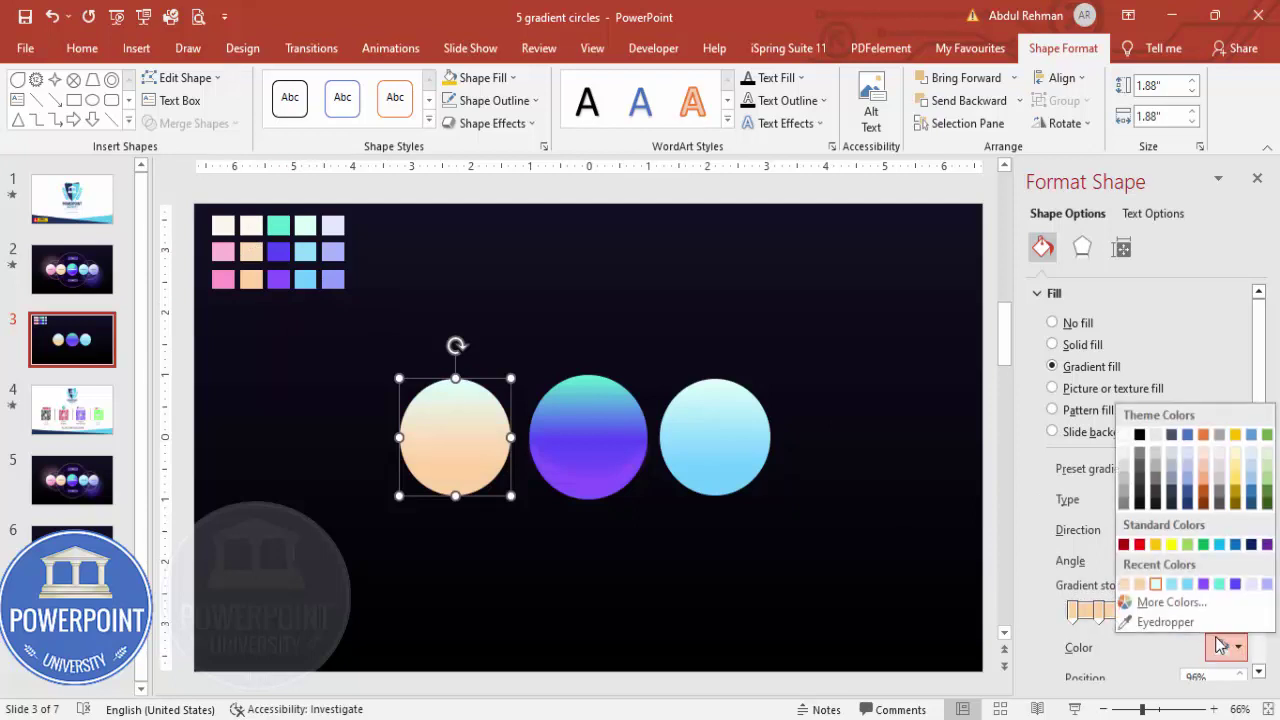
left_click(1165, 620)
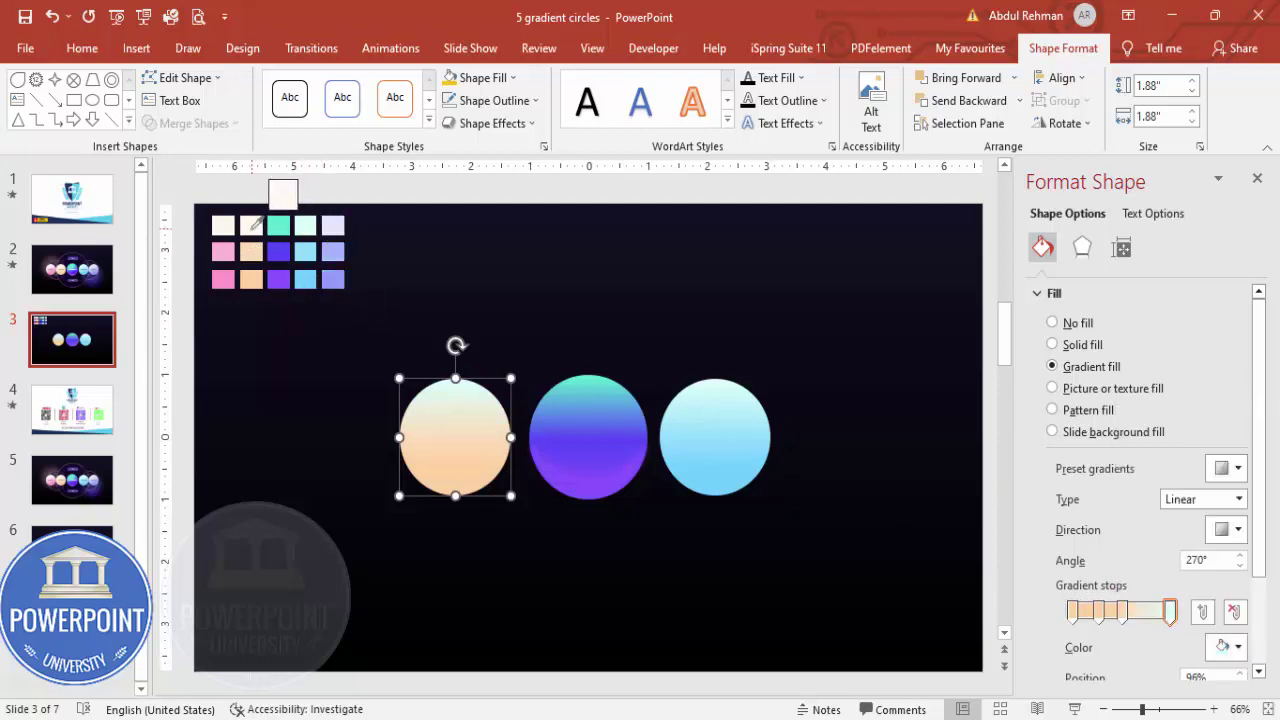
left_click(251, 228)
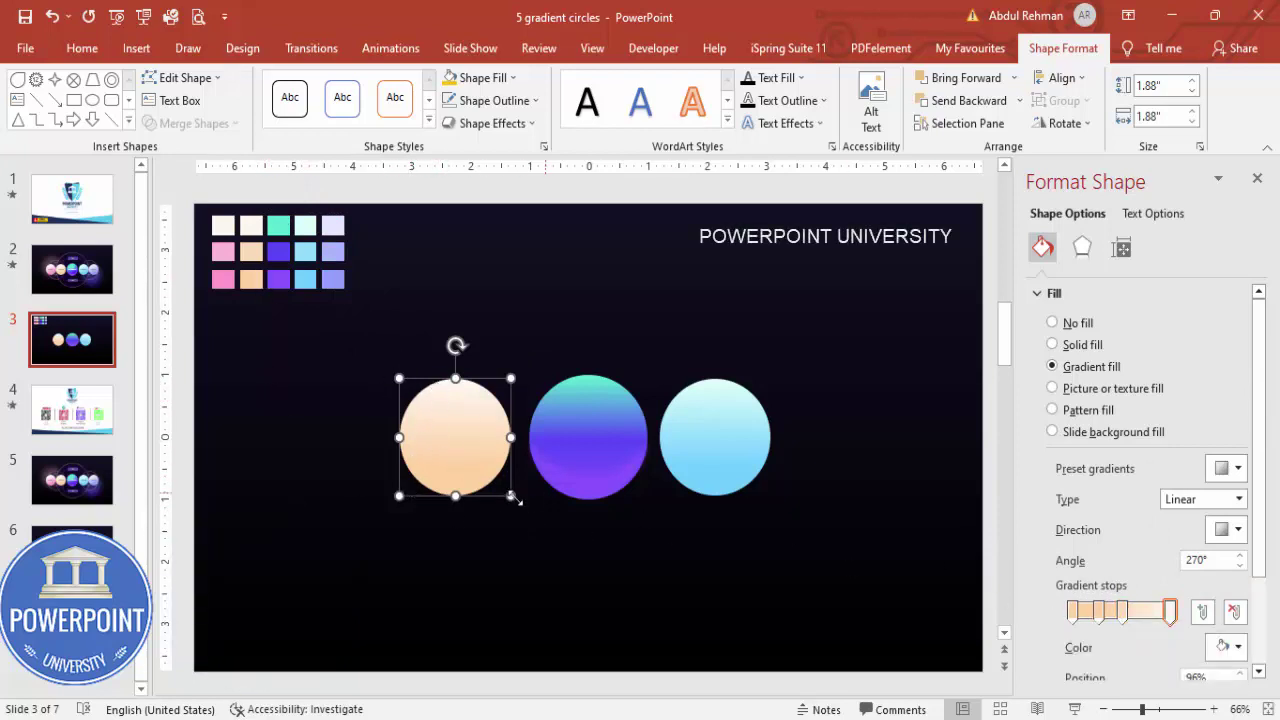
Copy the peach circle further left, then arrow-nudge both peach circles and the light-blue one to even the gaps.
left_click_drag(447, 457, 329, 454)
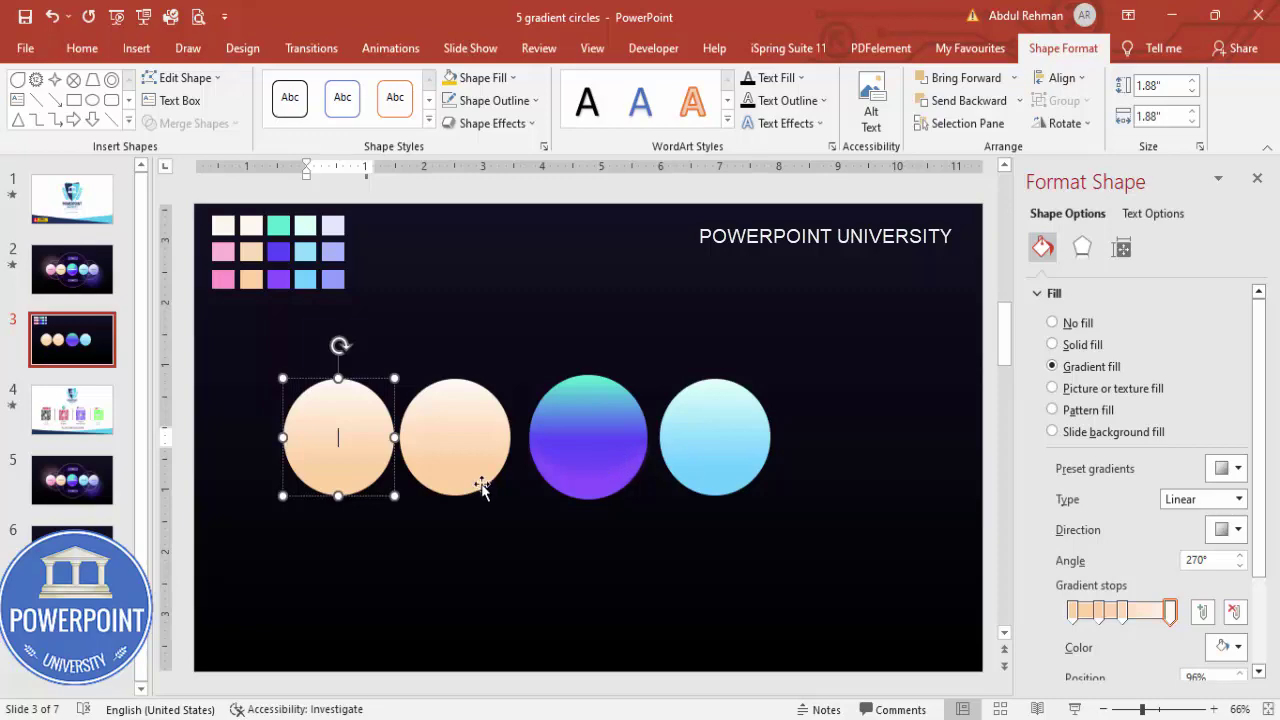
left_click(508, 466)
left_click(477, 451)
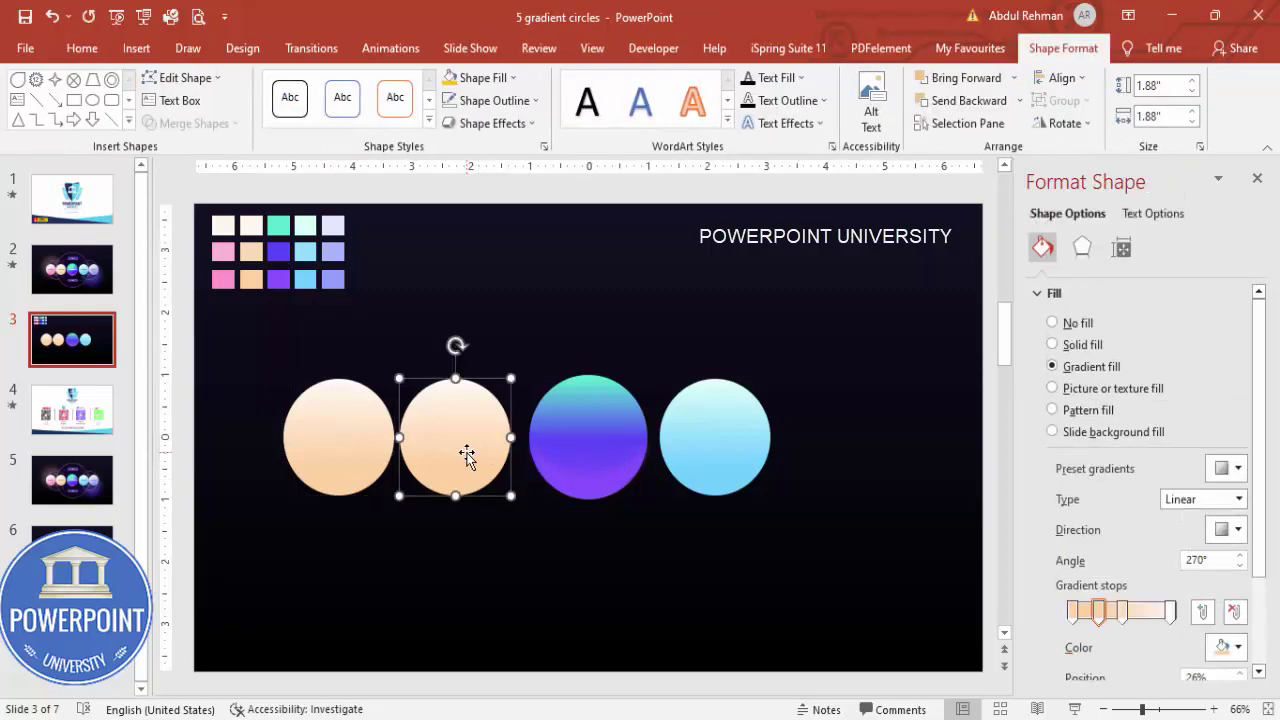
key("Right")
key("Right")
key("Right")
key("Right")
key("Right")
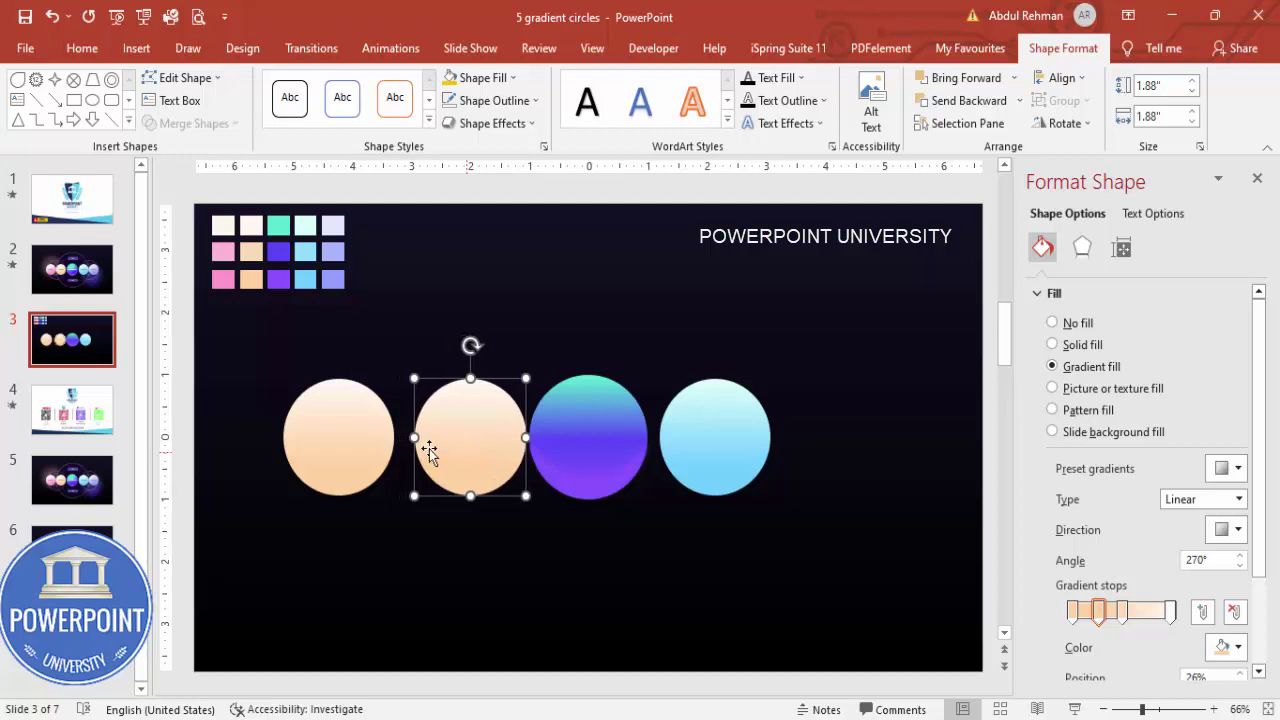
left_click(690, 433)
key("Left")
key("Left")
key("Left")
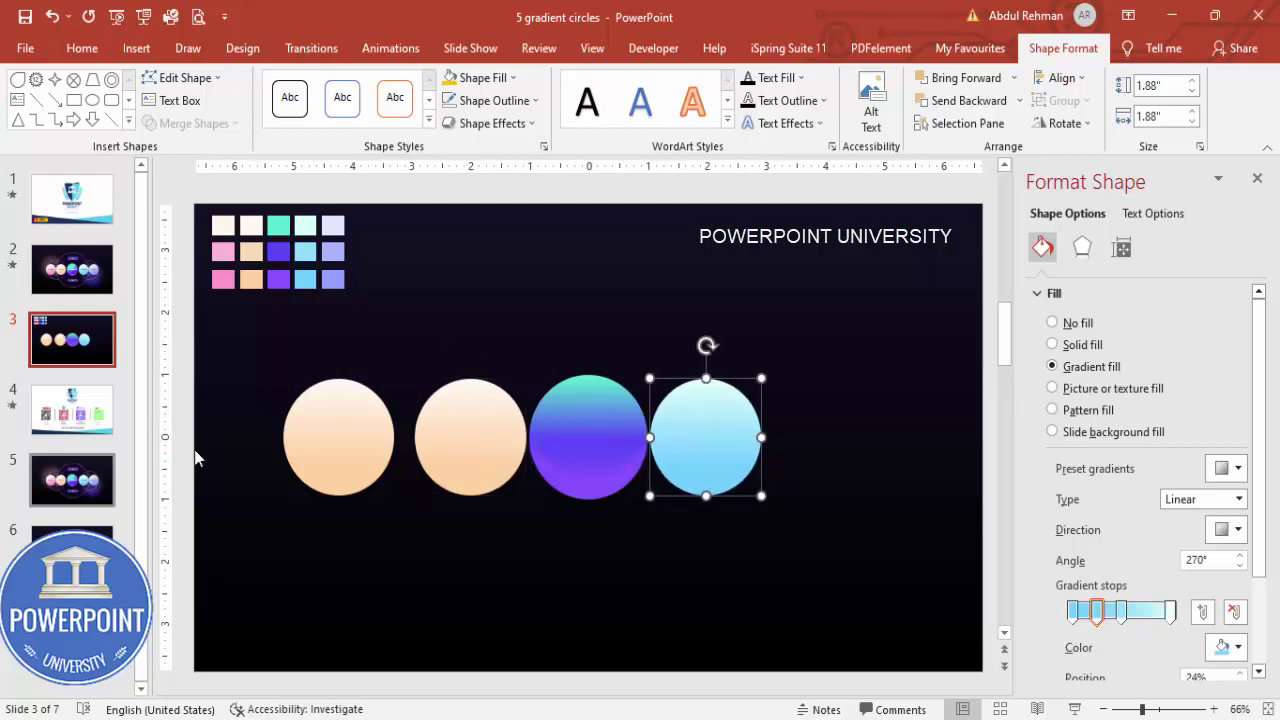
left_click(353, 443)
key("Right")
key("Right")
key("Right")
key("Right")
key("Right")
key("Right")
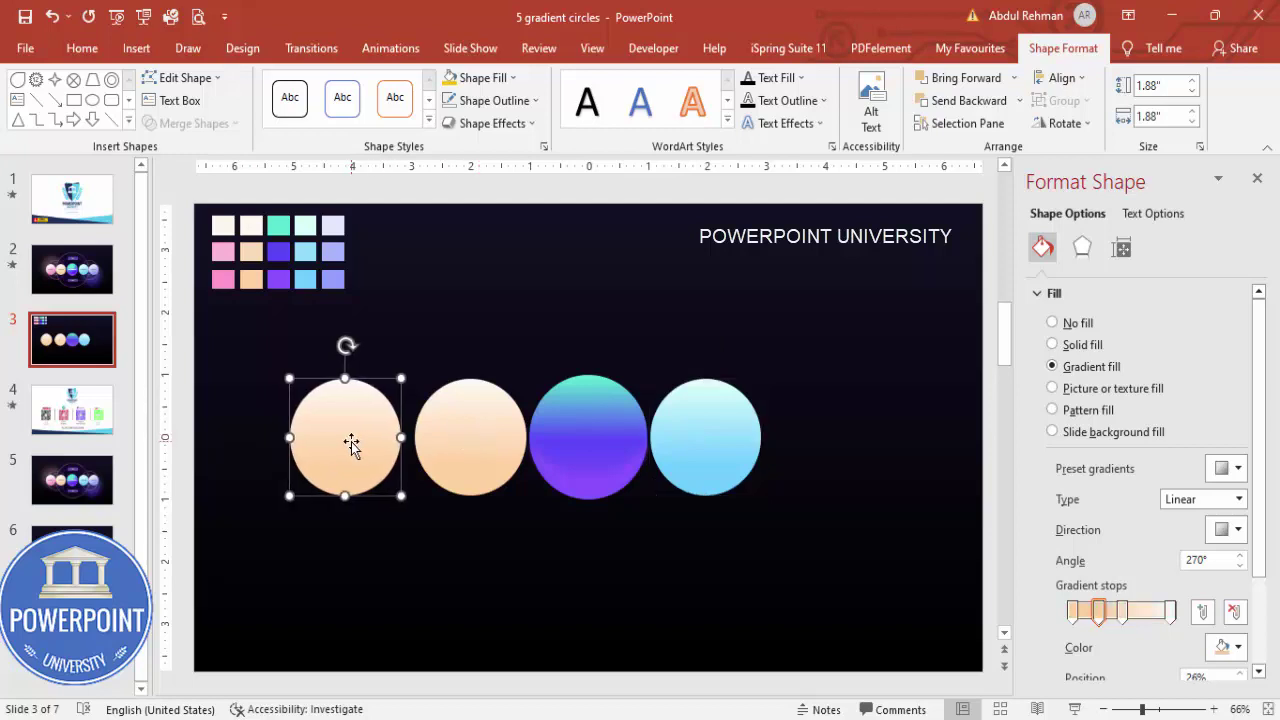
Set the 0% and 26% gradient stops to the pink swatch, undoing an accidental black pick.
left_click(1072, 610)
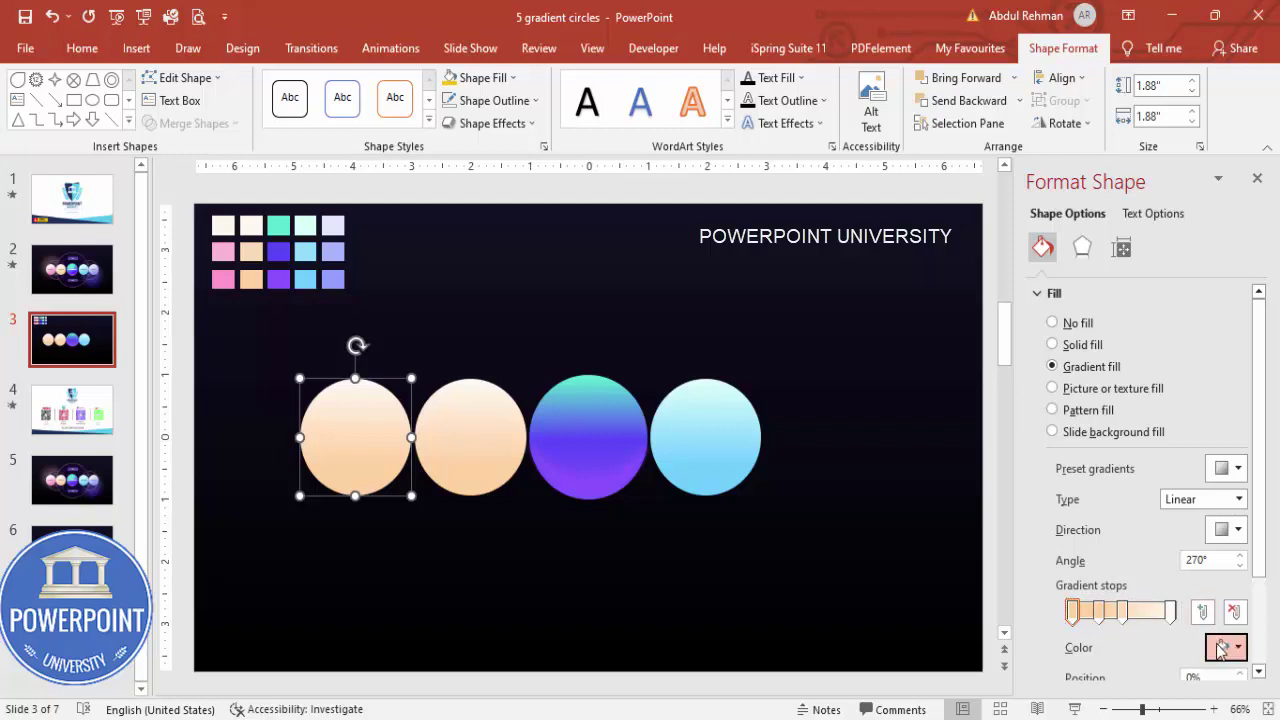
left_click(1230, 647)
left_click(1145, 620)
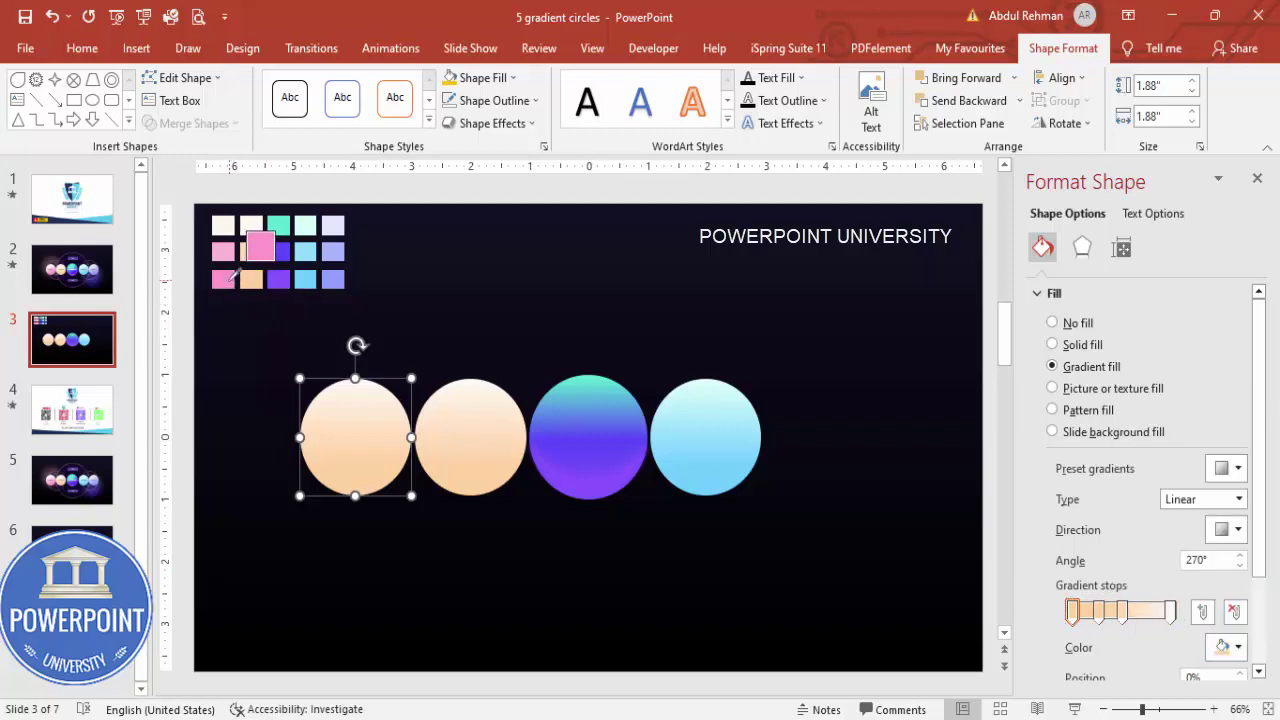
left_click(229, 278)
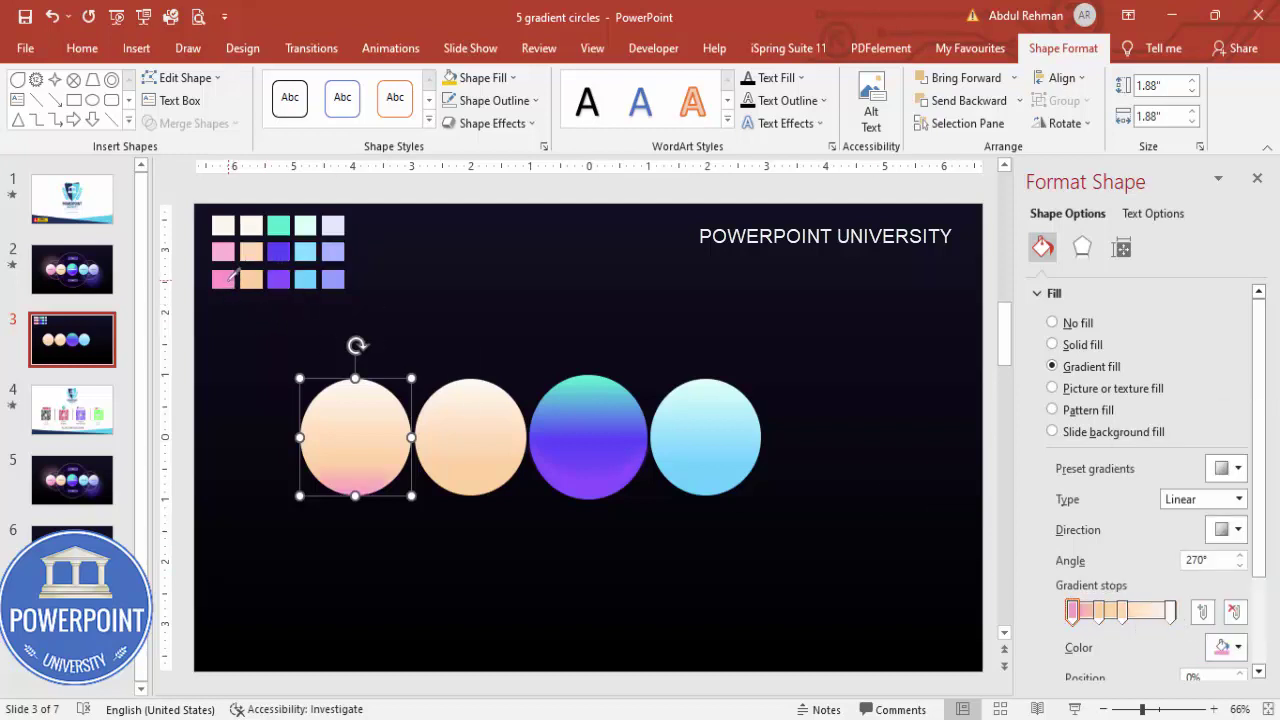
left_click(1098, 611)
left_click(1214, 647)
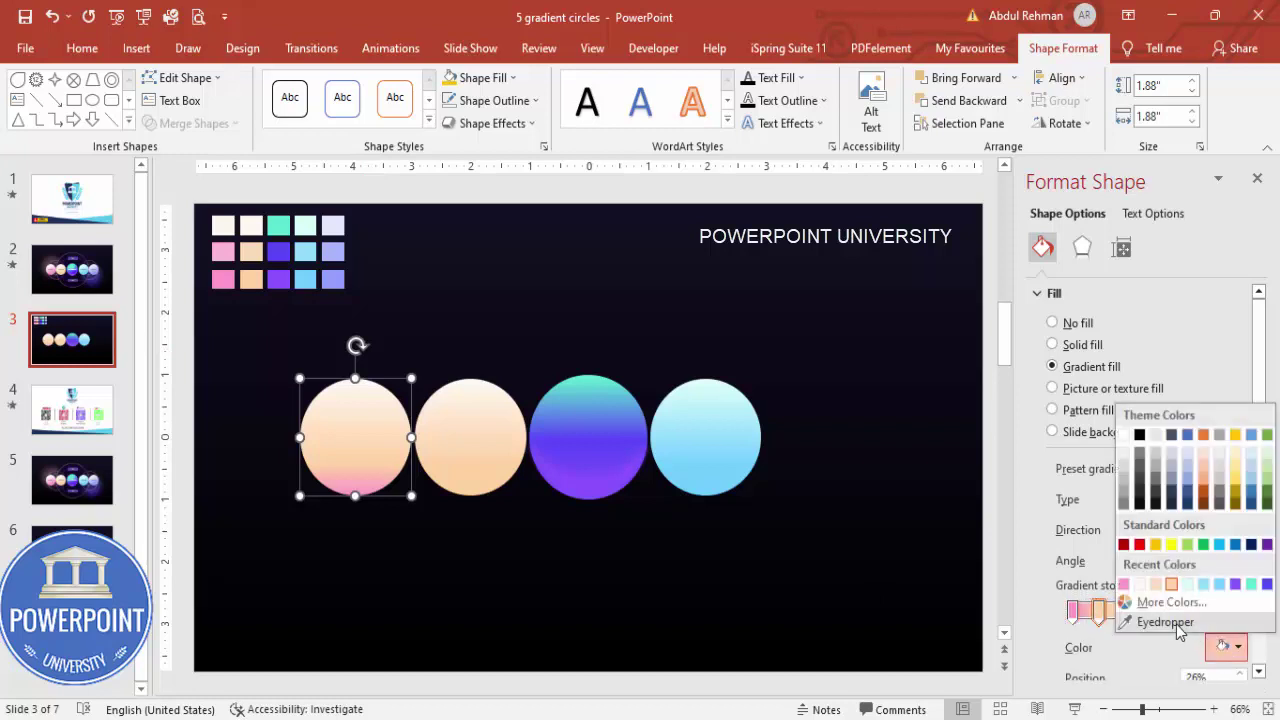
left_click(1162, 622)
left_click(904, 491)
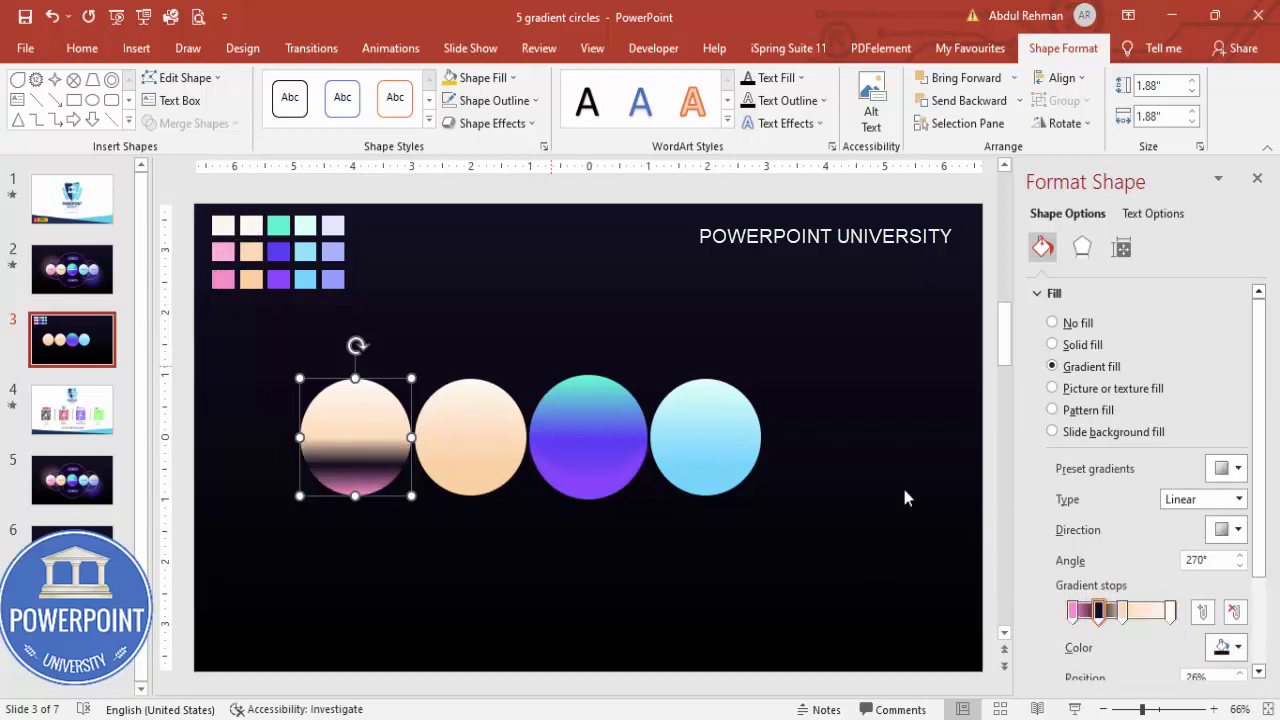
key("ctrl+z")
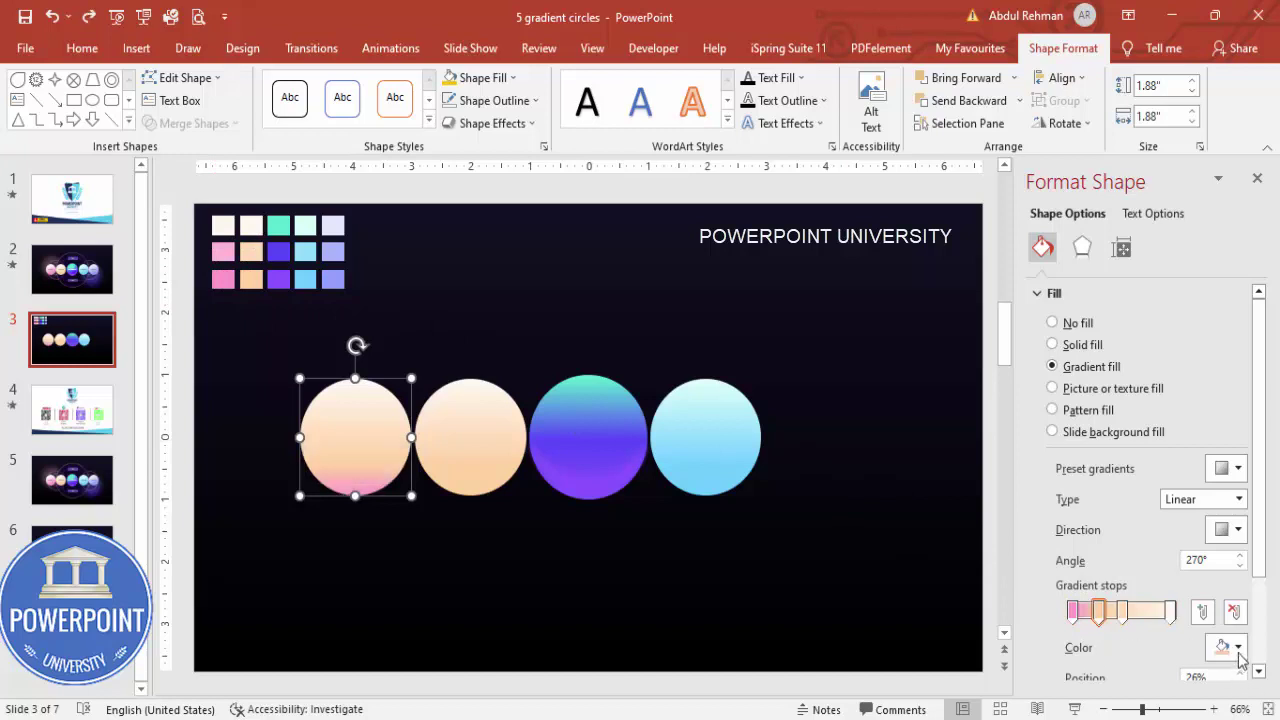
left_click(1238, 648)
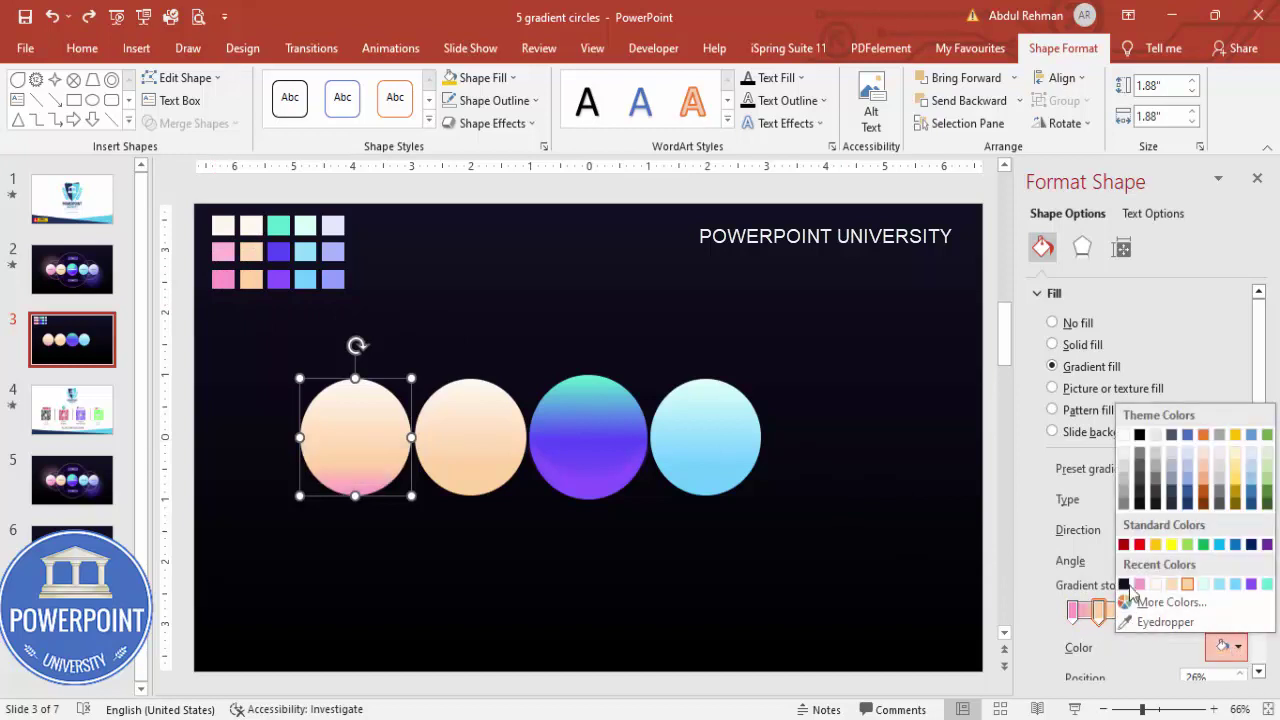
left_click(1138, 585)
Eyedrop pink into the 49% stop and recolour the 96% end stop.
left_click(1120, 610)
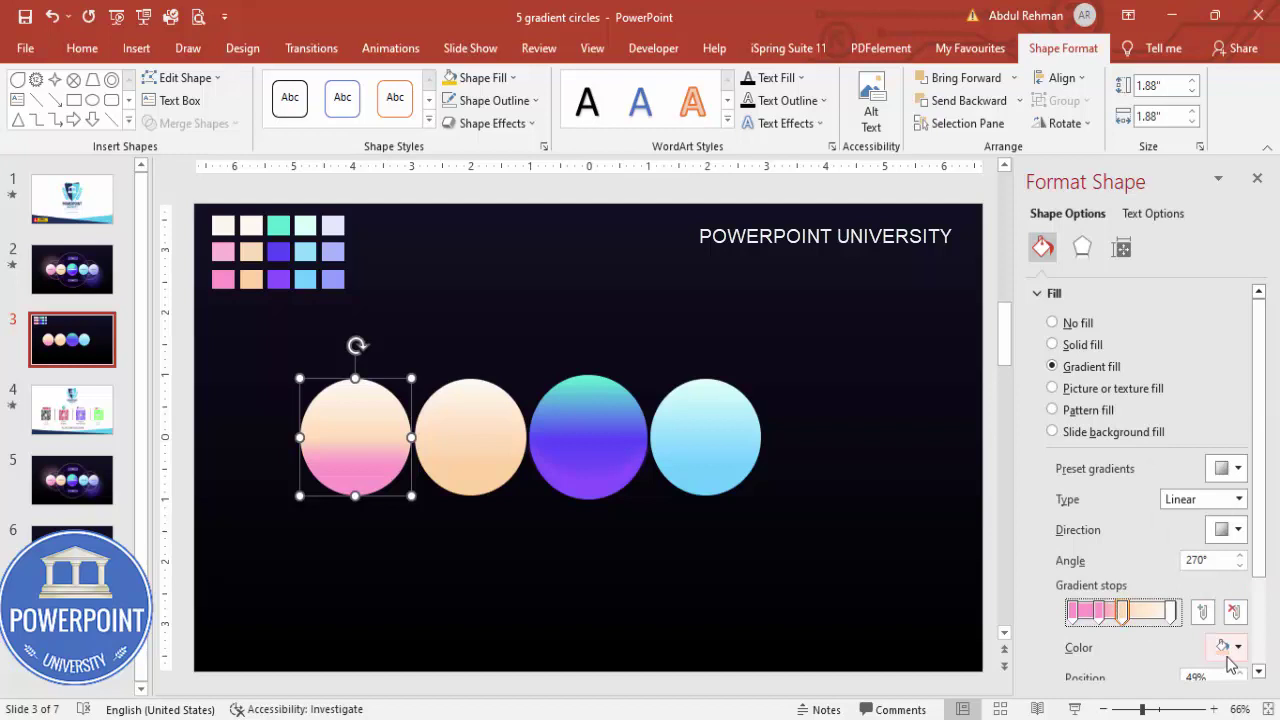
left_click(1238, 648)
left_click(1165, 622)
left_click(231, 260)
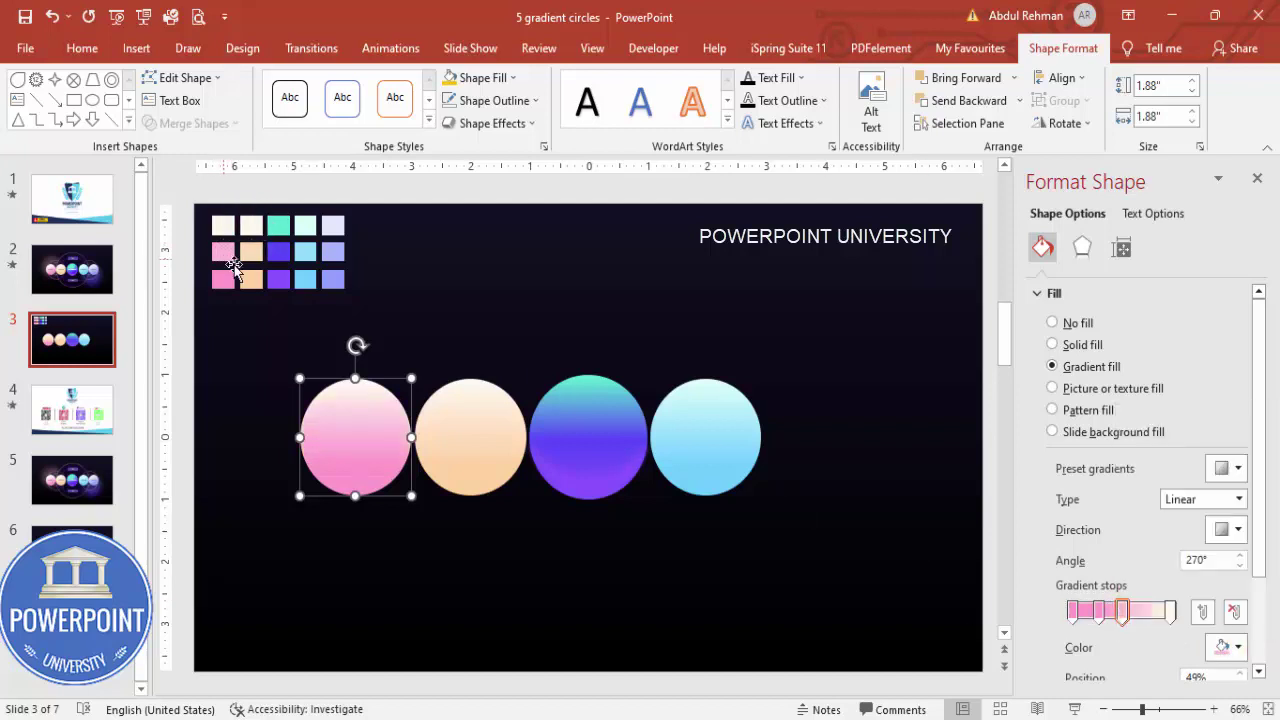
left_click(1170, 610)
left_click(1238, 648)
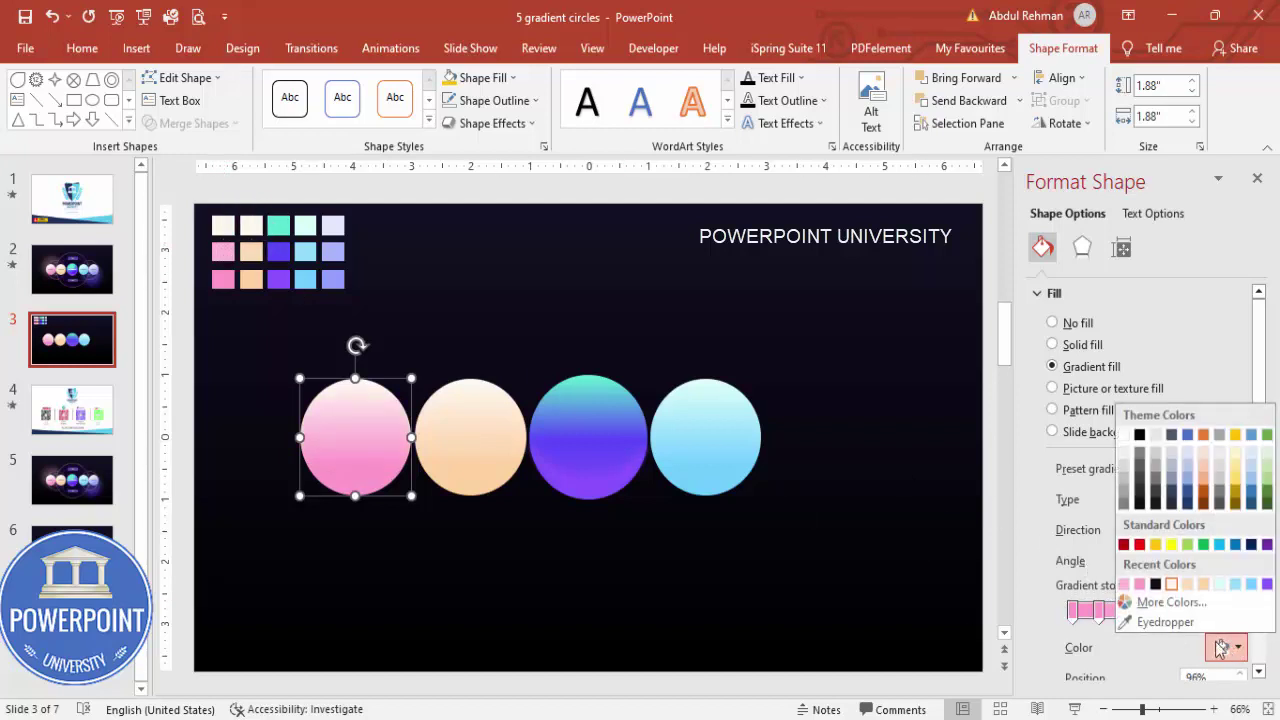
left_click(1160, 621)
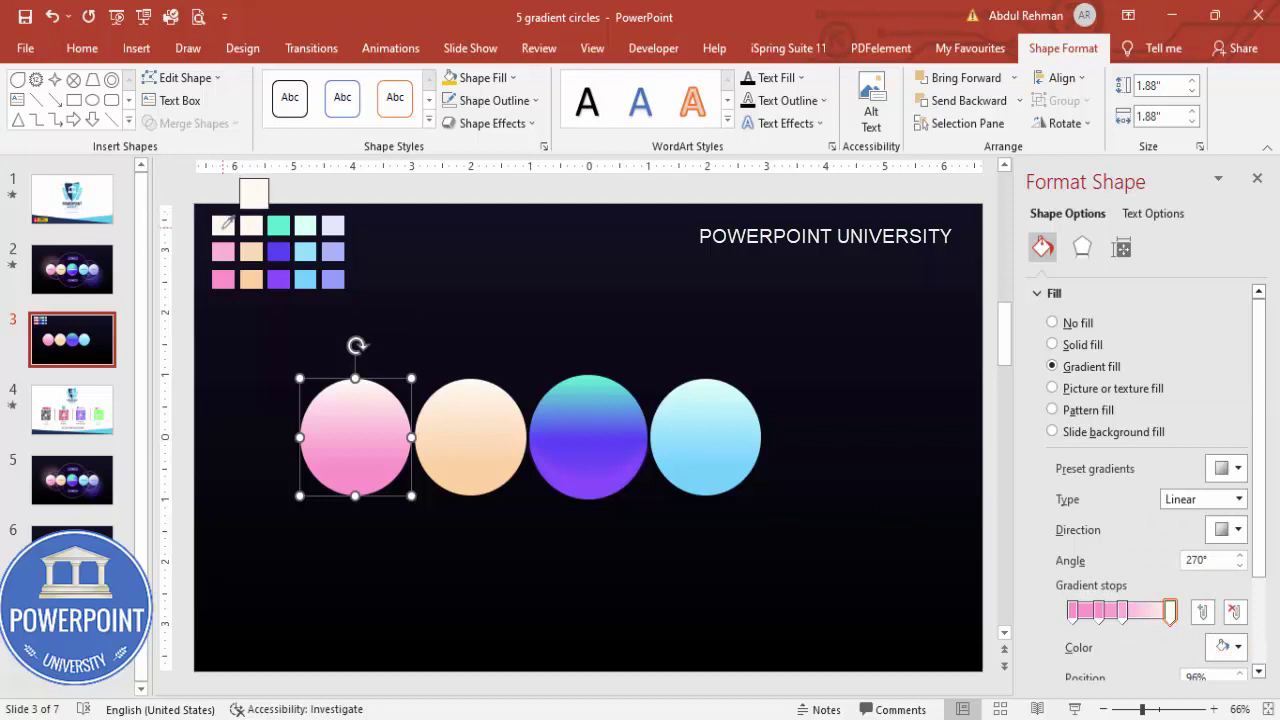
left_click(700, 451)
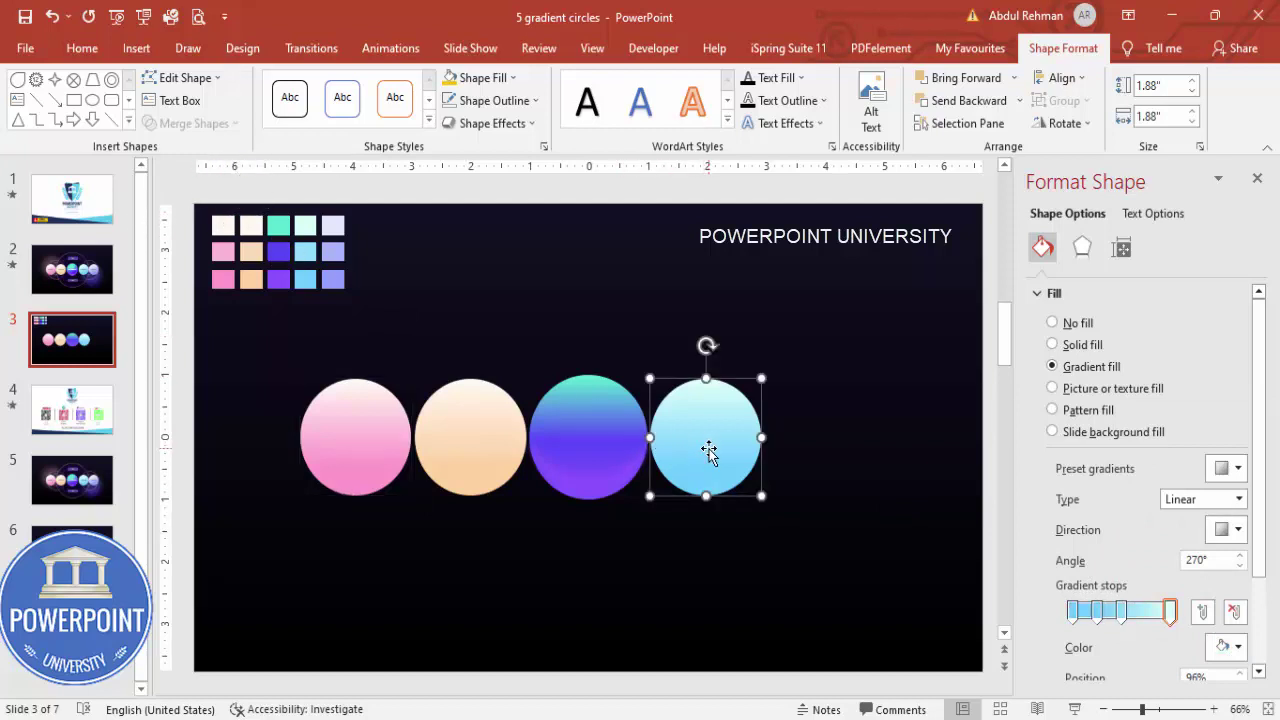
Duplicate the light-blue circle to its right and make its first two gradient stops lavender, moving one to 15%.
left_click_drag(708, 451, 823, 452)
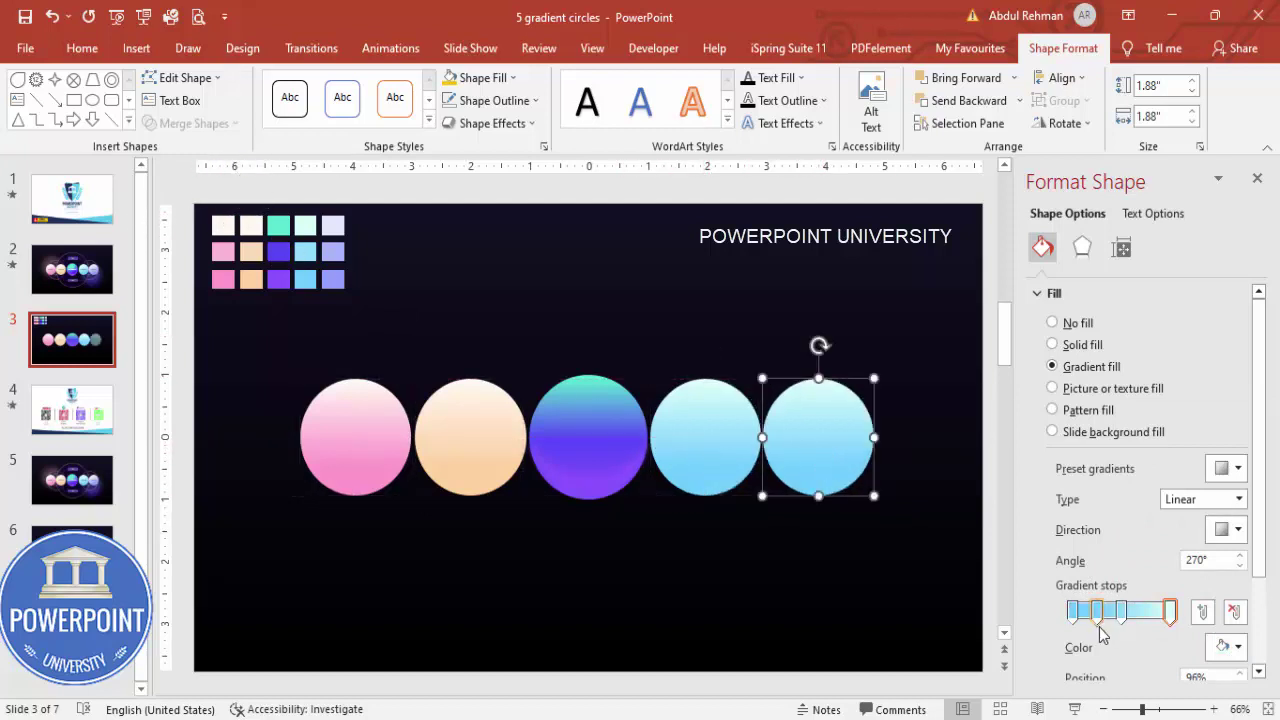
left_click(1074, 614)
left_click(1228, 646)
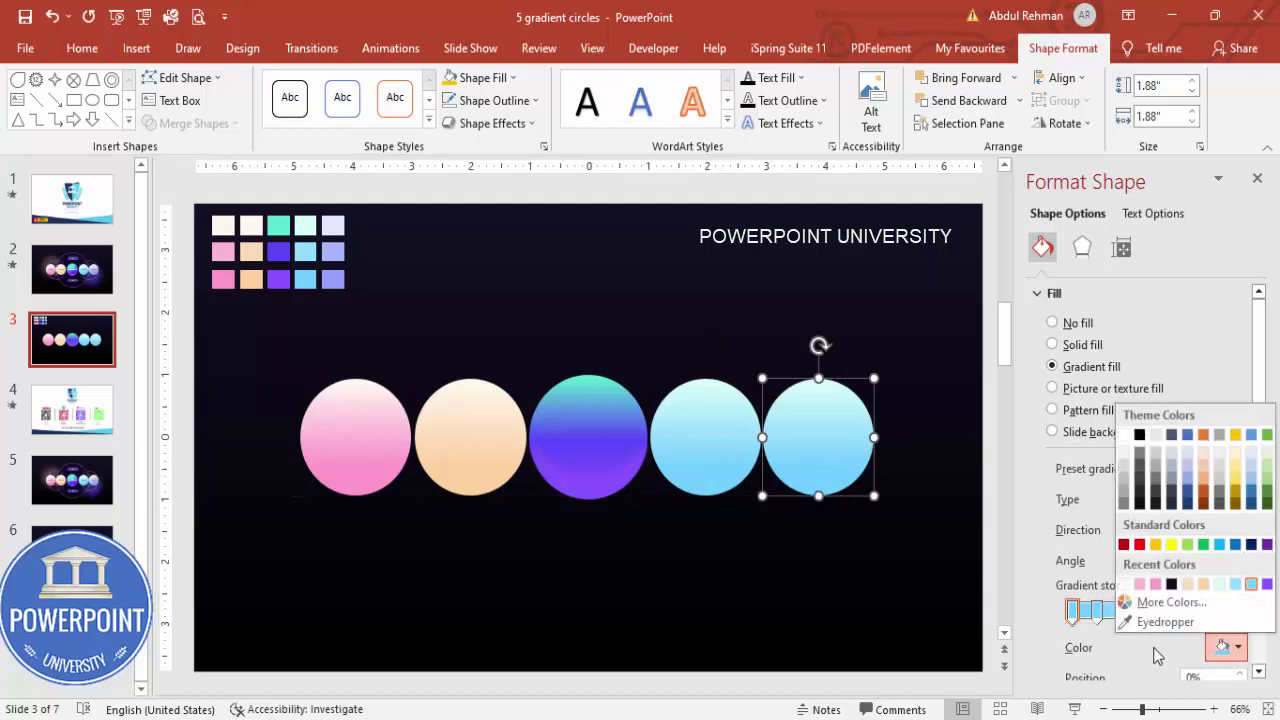
left_click(1150, 624)
left_click(335, 279)
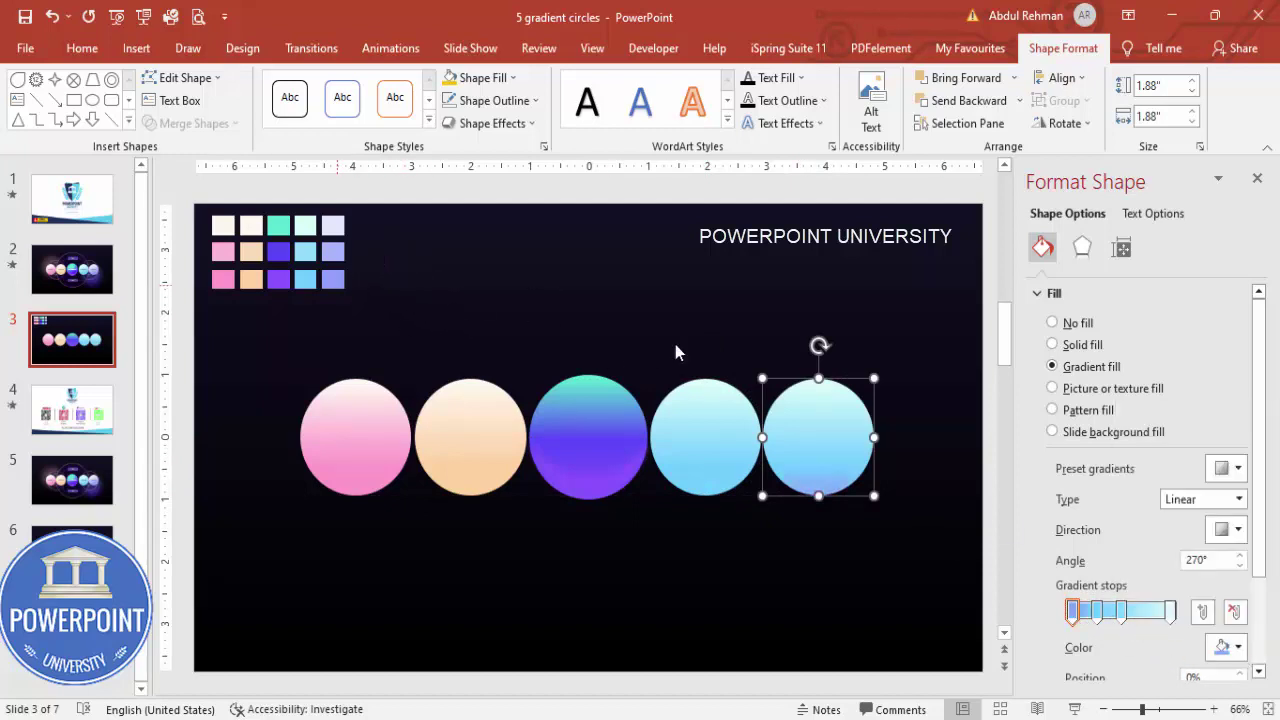
left_click_drag(1097, 614, 1091, 620)
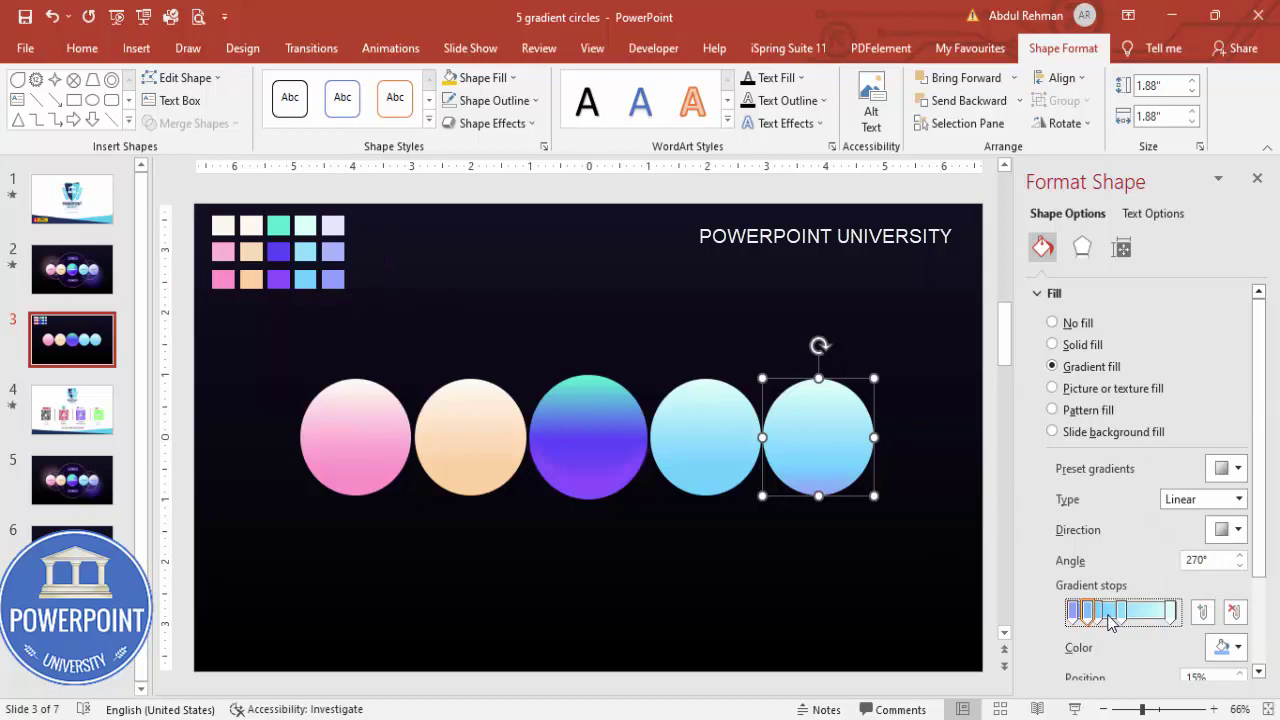
left_click(1098, 614)
left_click(1228, 647)
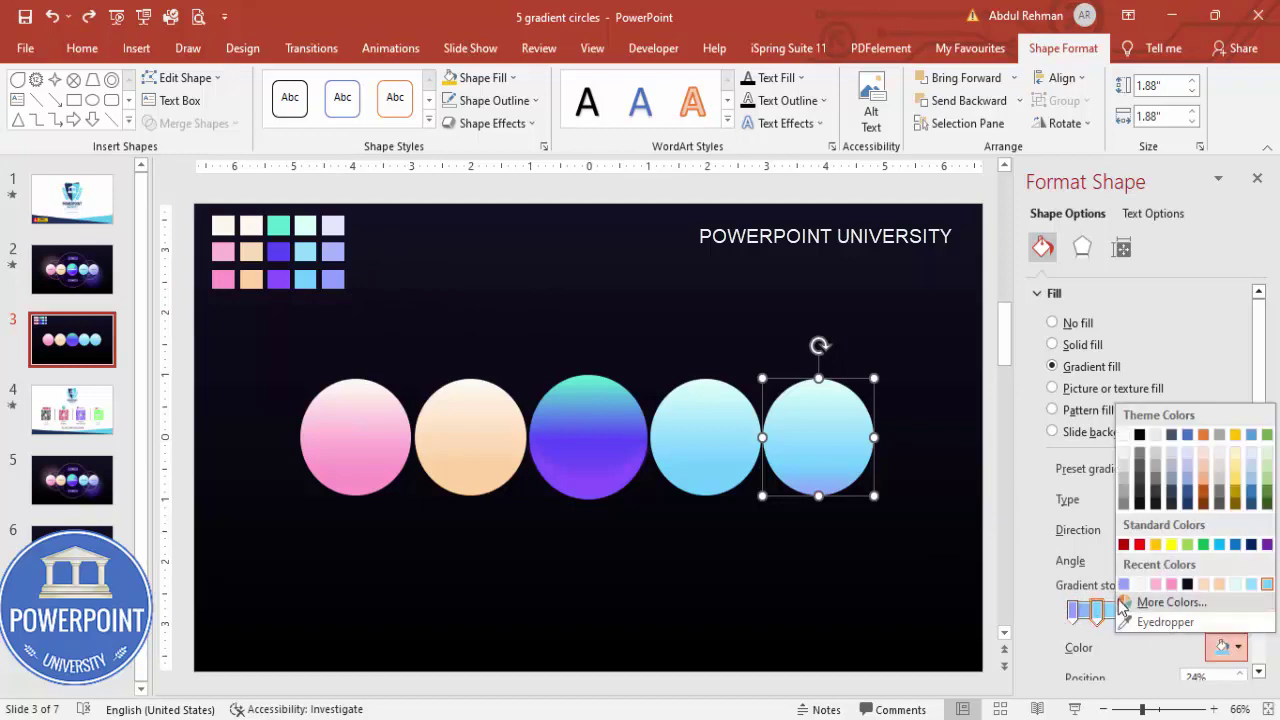
left_click(1124, 584)
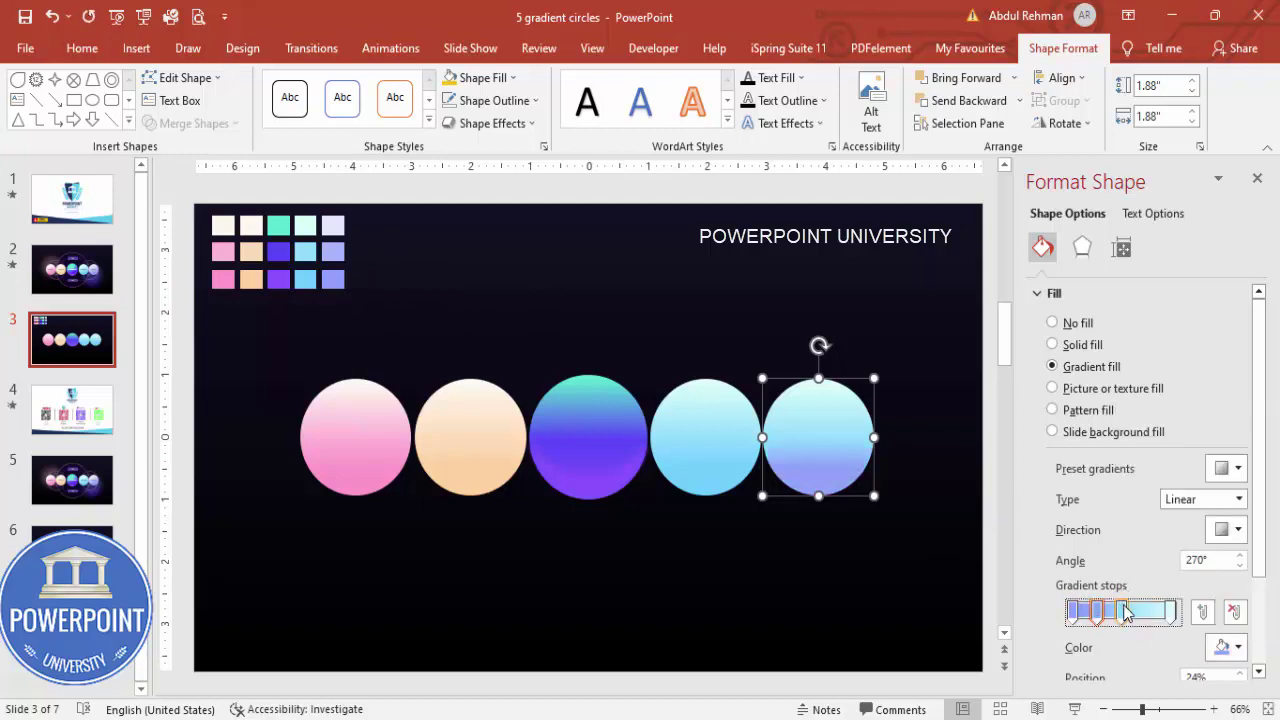
Eyedrop lavender into the 48% stop and pale lavender into the 96% top stop.
left_click(1123, 612)
left_click(1228, 647)
left_click(1150, 620)
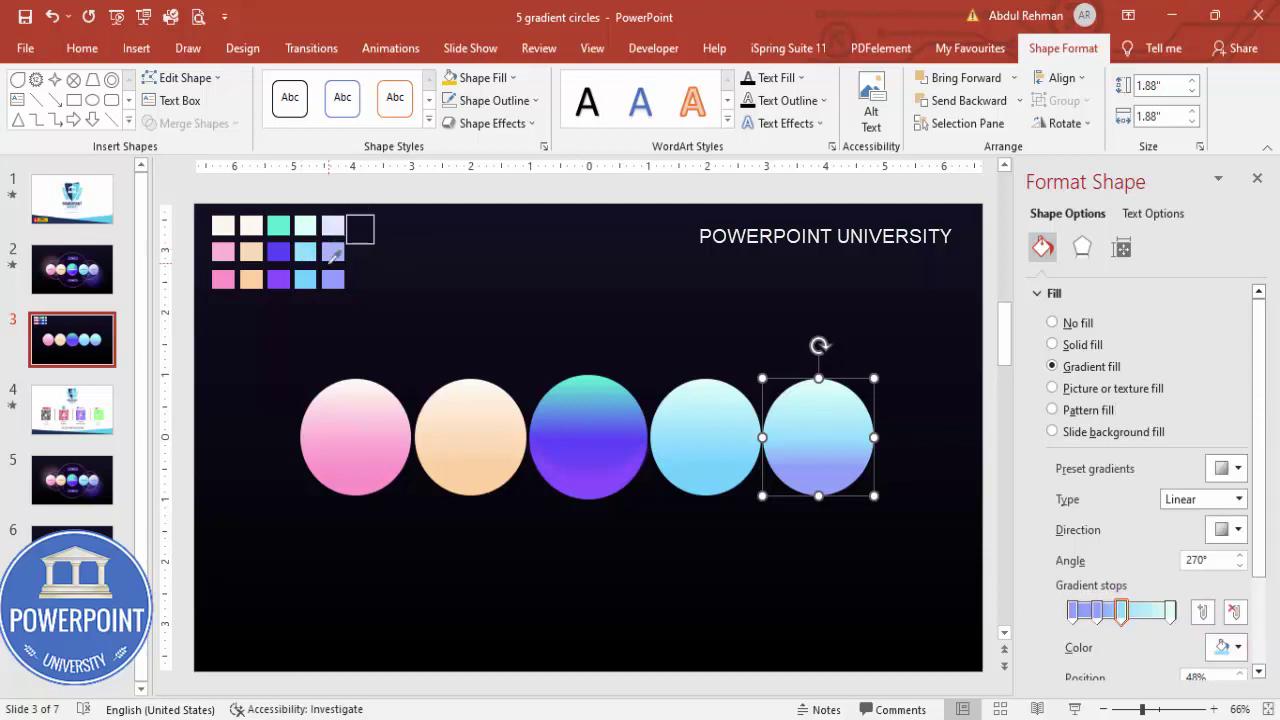
left_click(331, 257)
left_click(1168, 612)
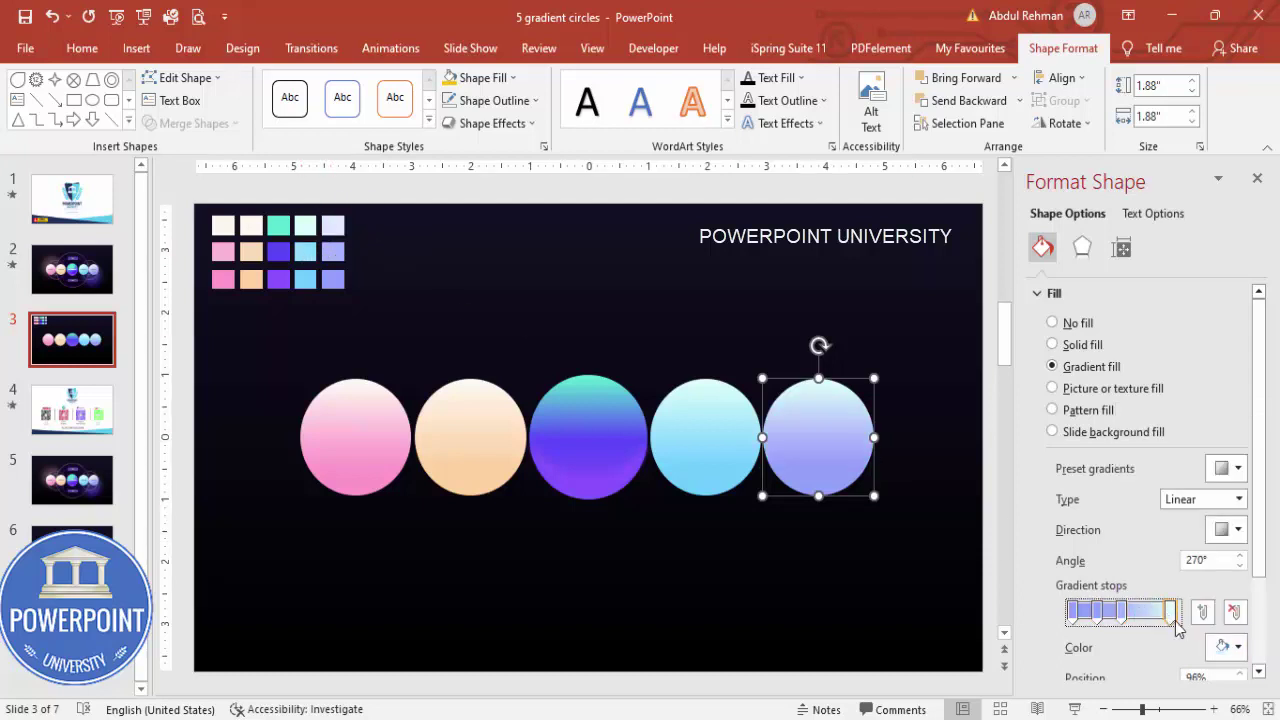
left_click(1228, 647)
left_click(1150, 620)
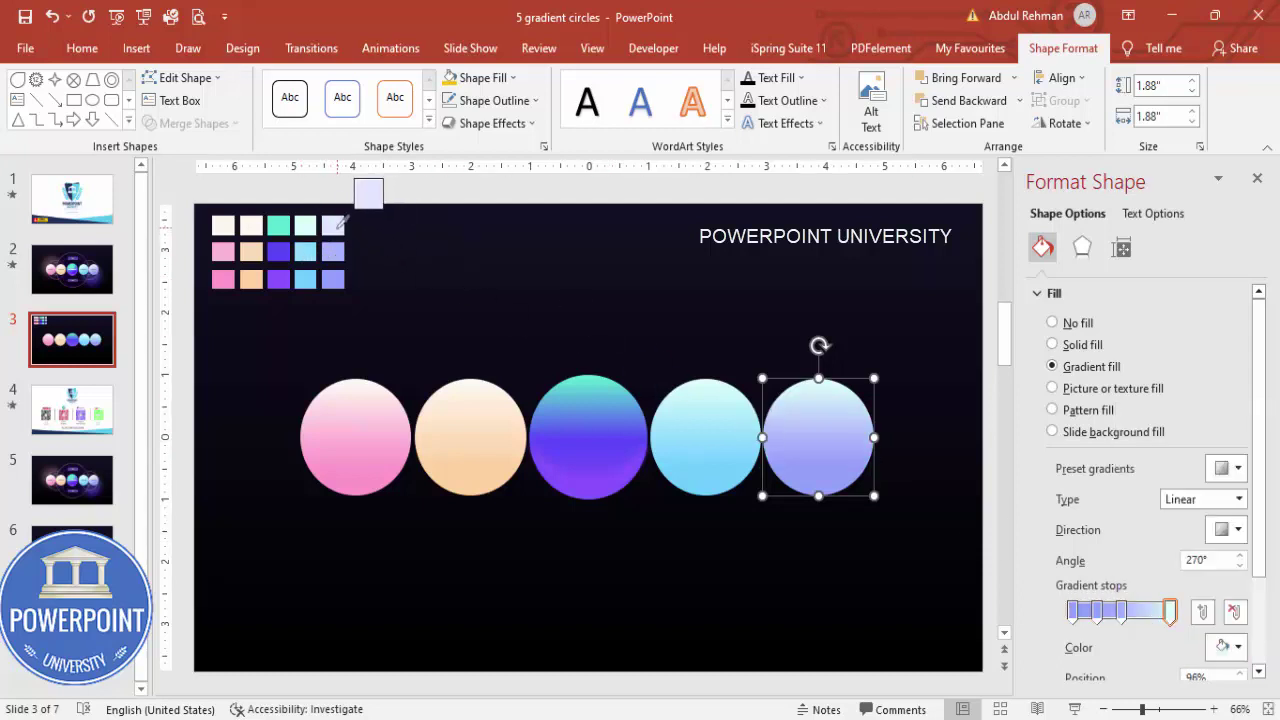
left_click(335, 226)
left_click(659, 284)
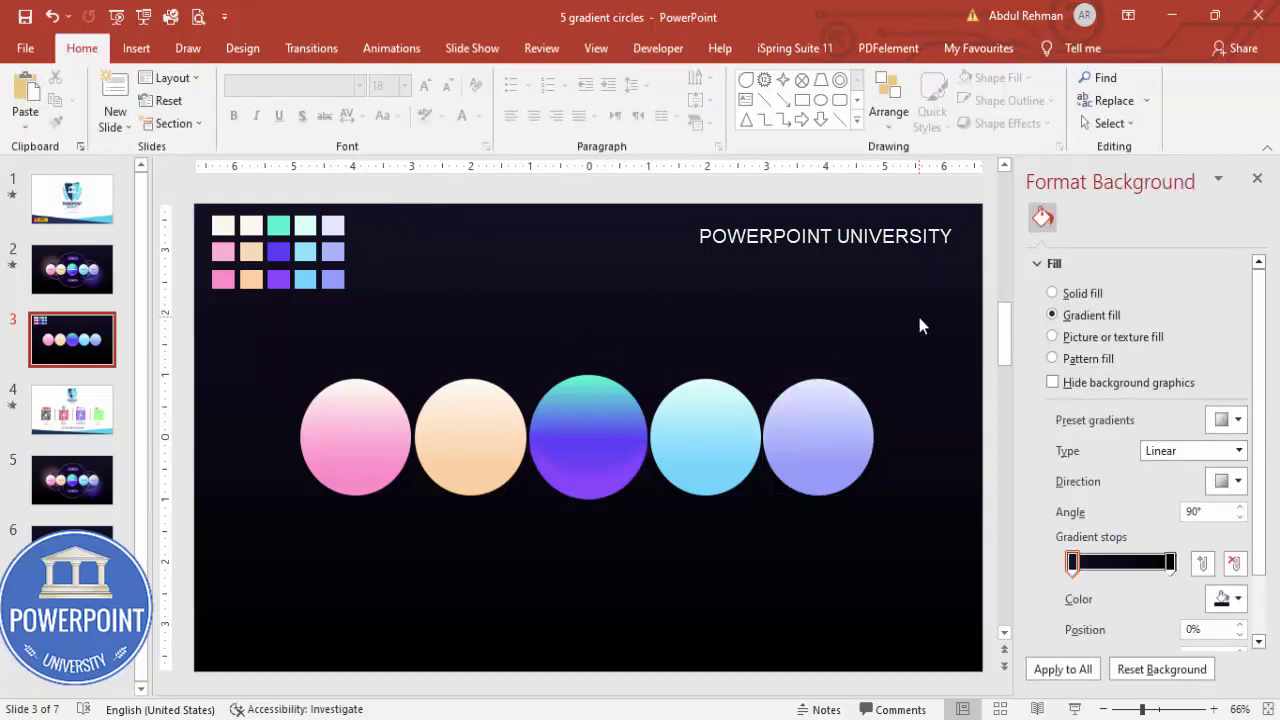